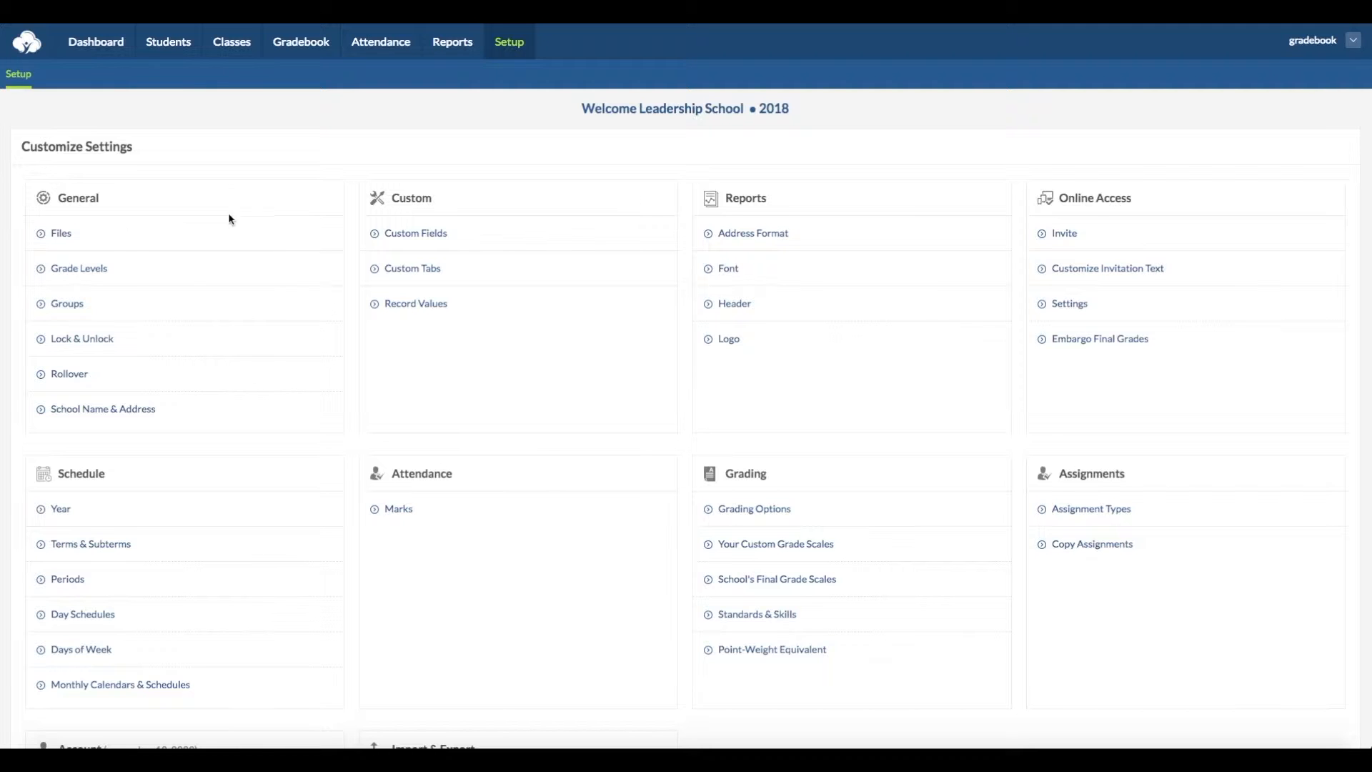
- View the school's uploaded files list and mark eagle.jpg in it
click(58, 235)
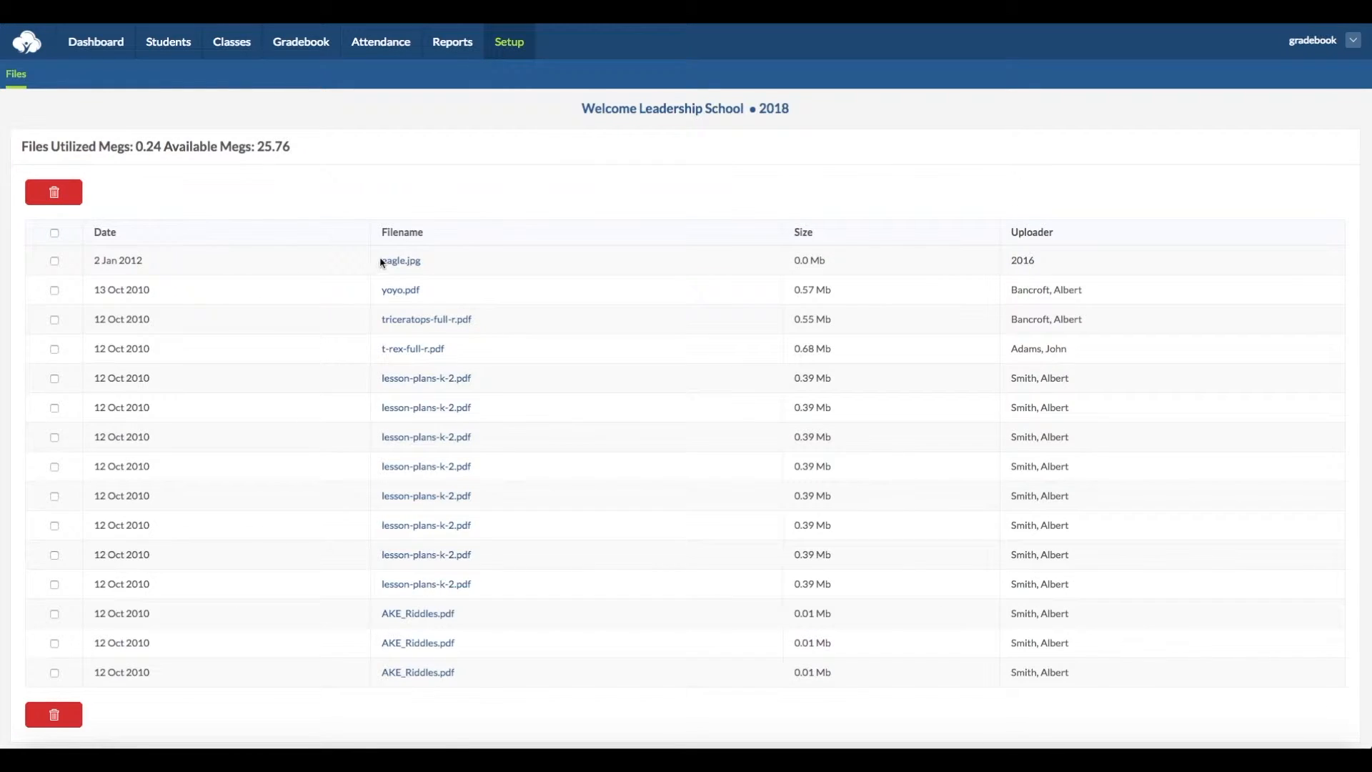
click(54, 261)
click(501, 47)
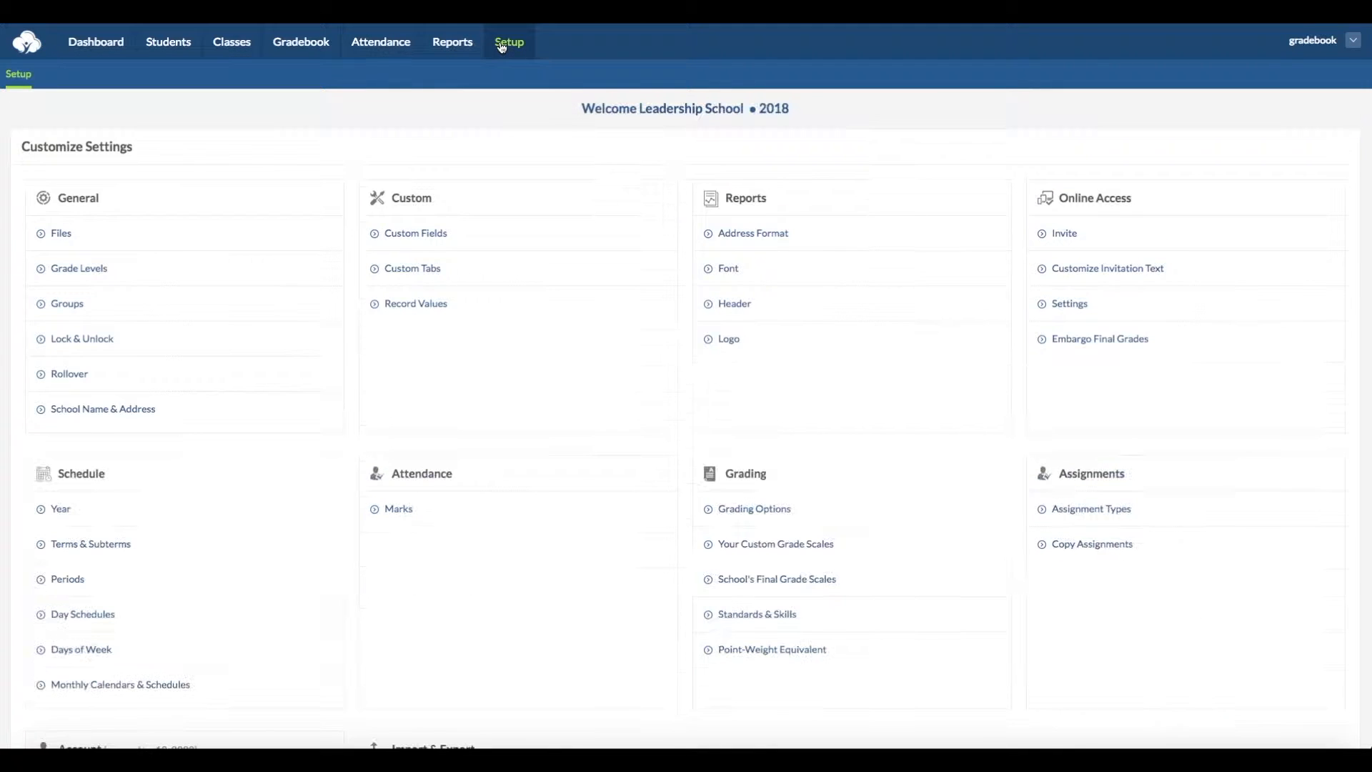
click(85, 269)
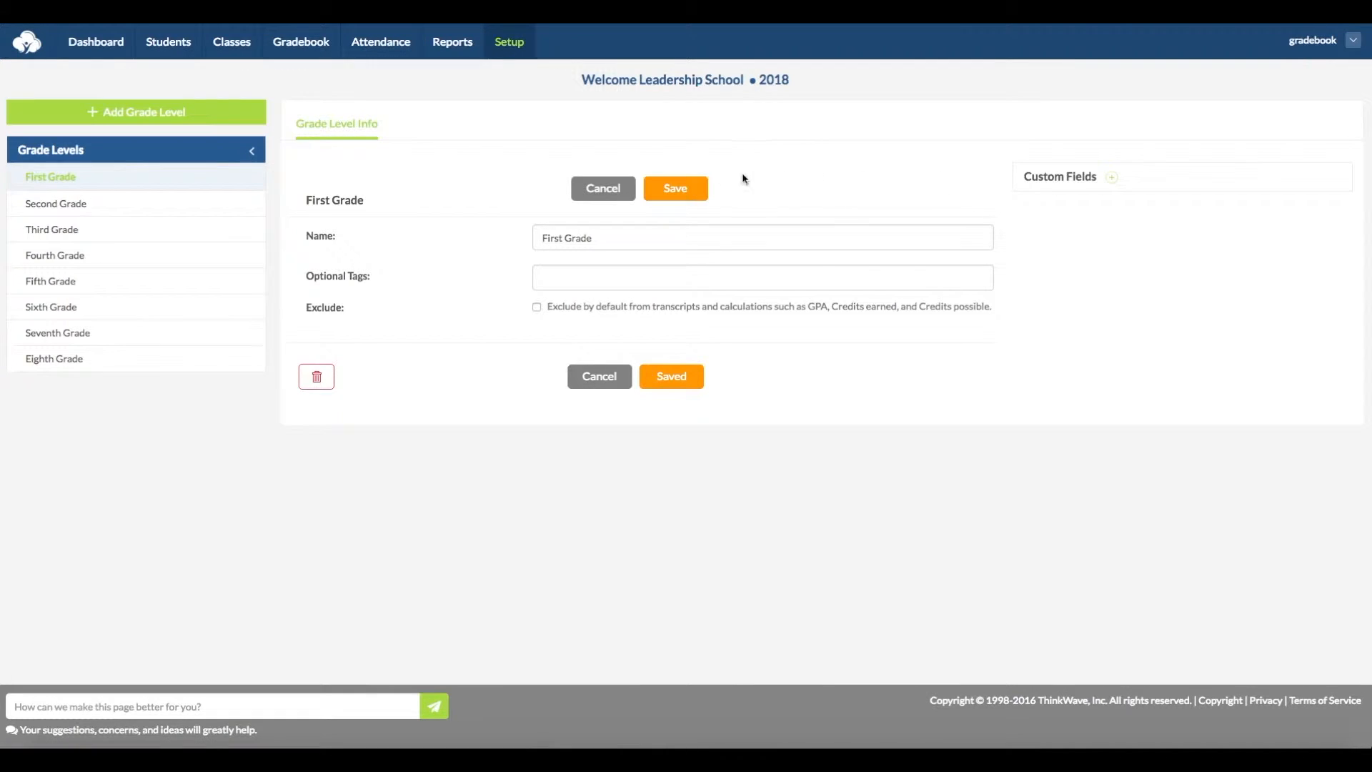
click(137, 117)
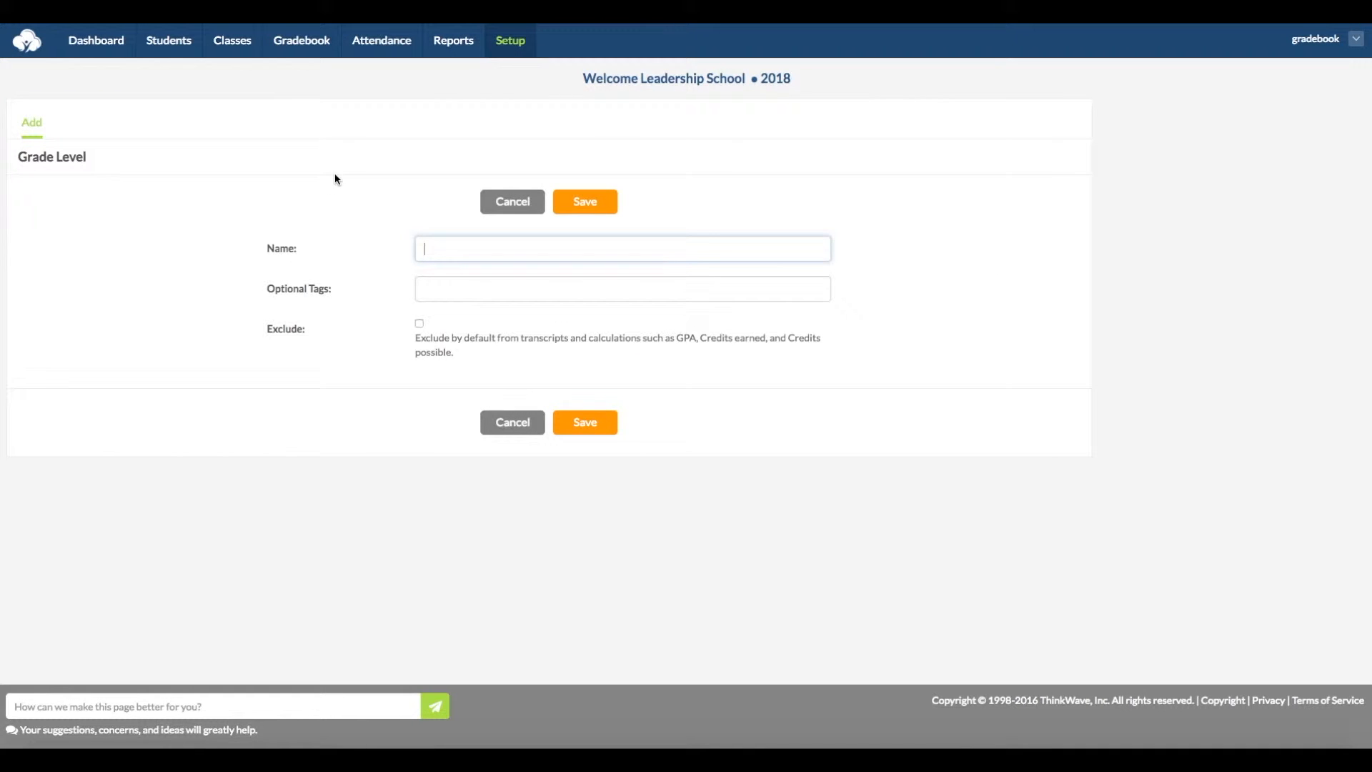
text(Freshmen)
click(512, 203)
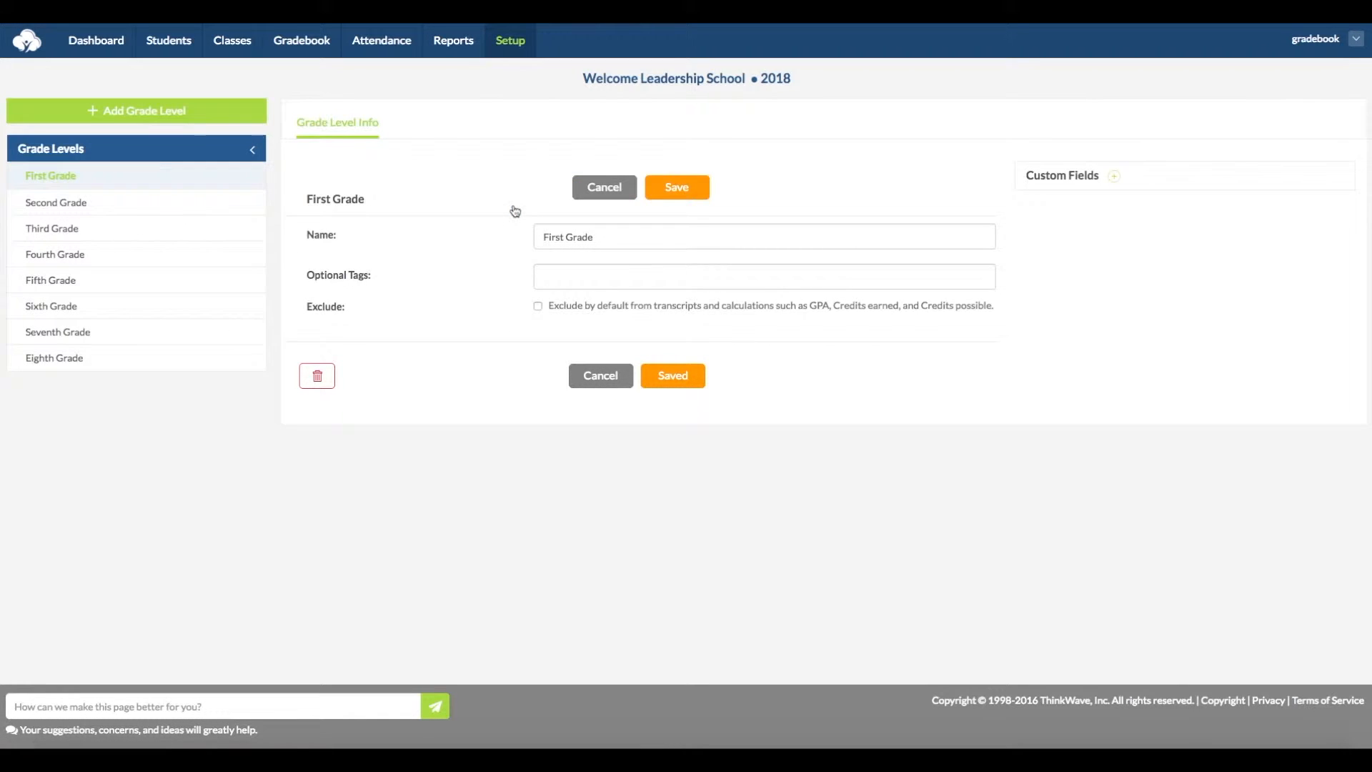
click(512, 44)
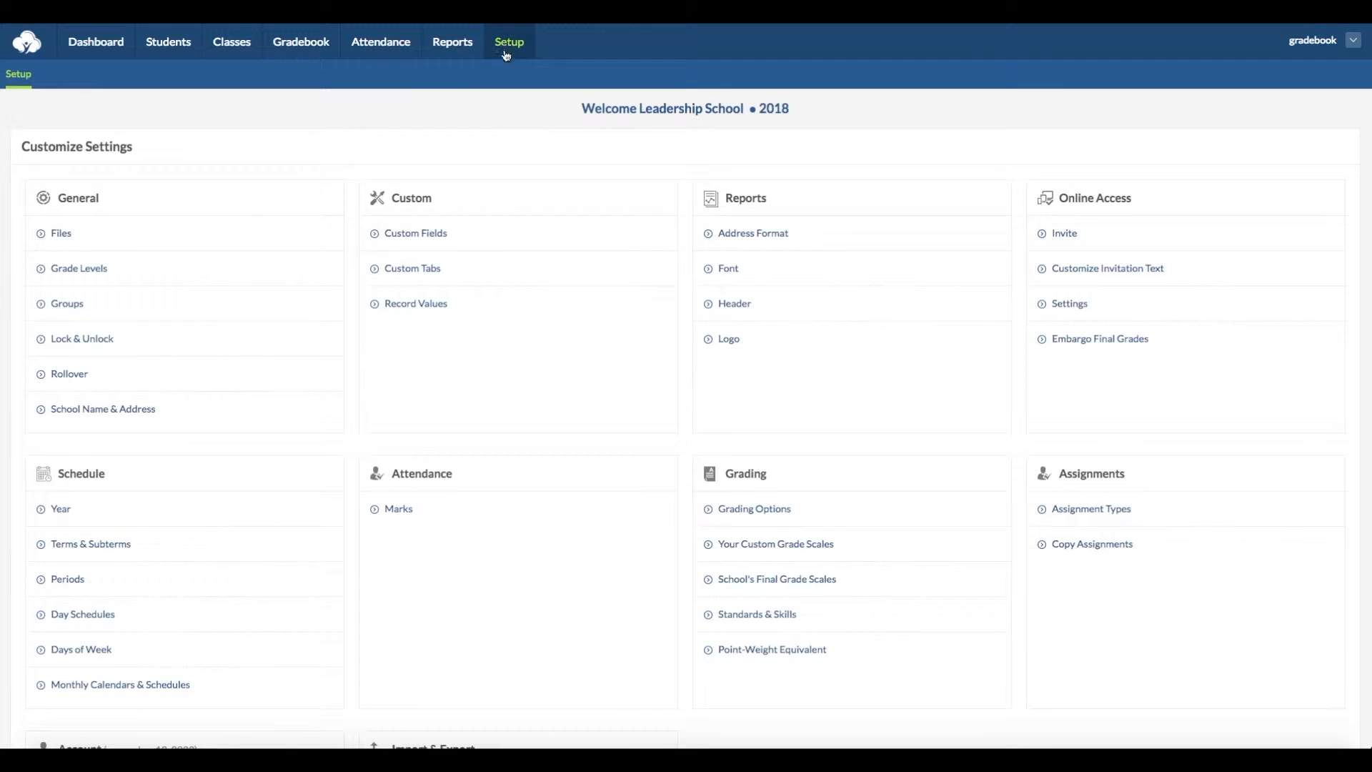
- Create a student group named 4th Grade-B in the school's setup and save it
click(64, 308)
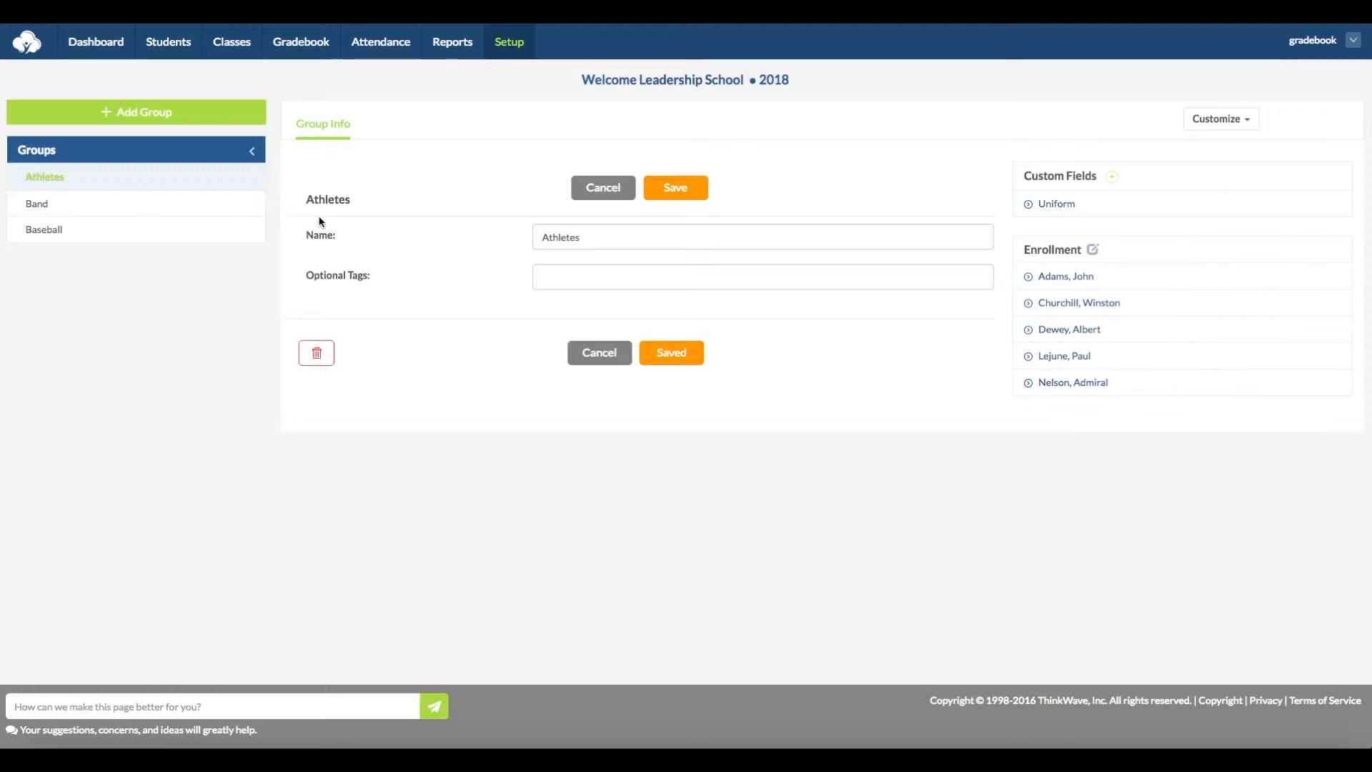
click(150, 114)
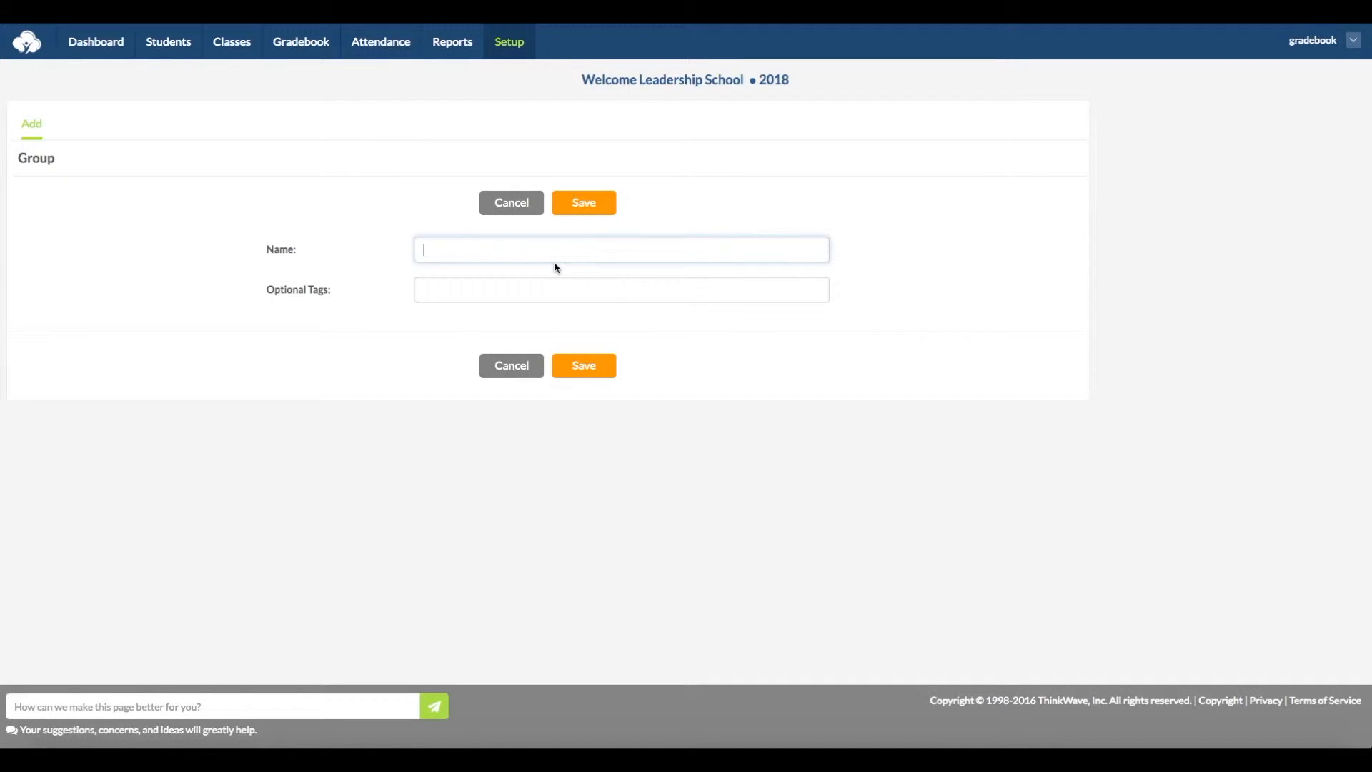
text(4th Gra)
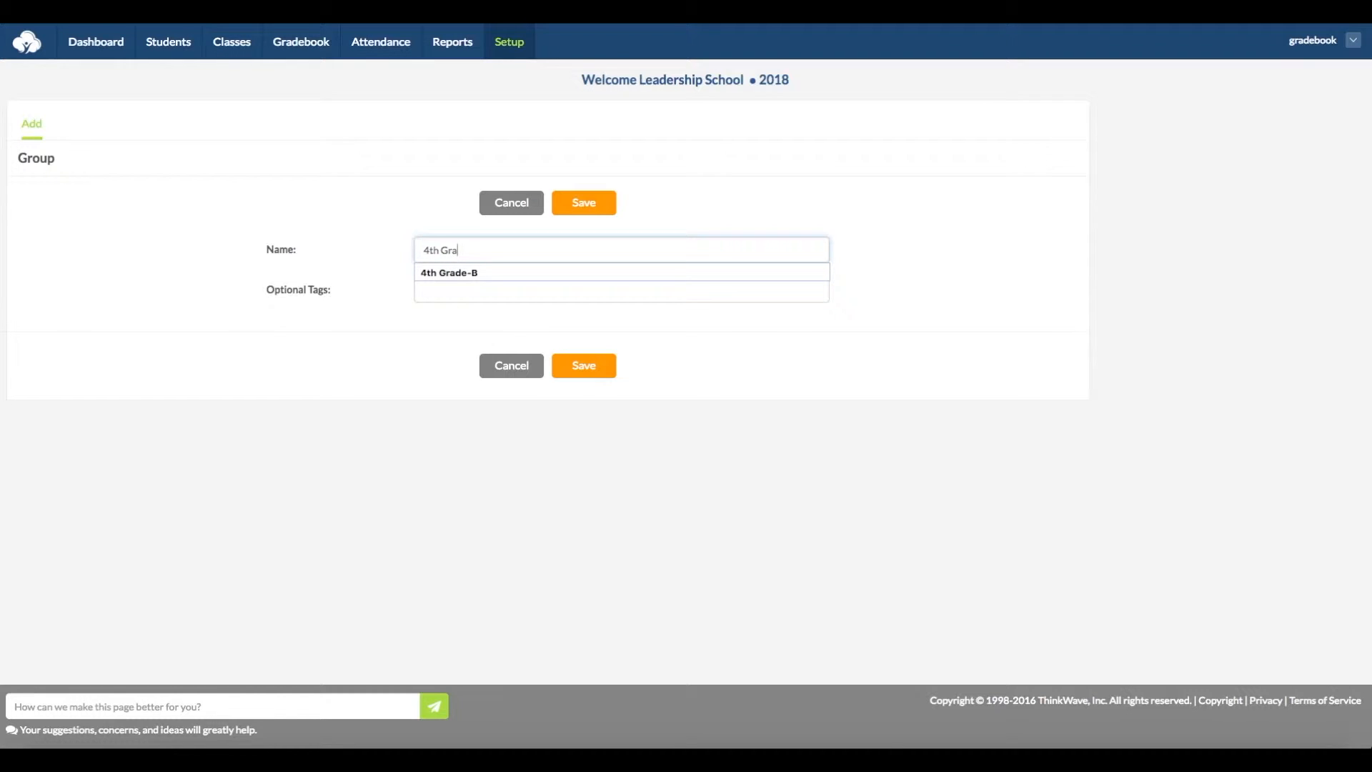
text(de-B)
click(572, 273)
click(597, 207)
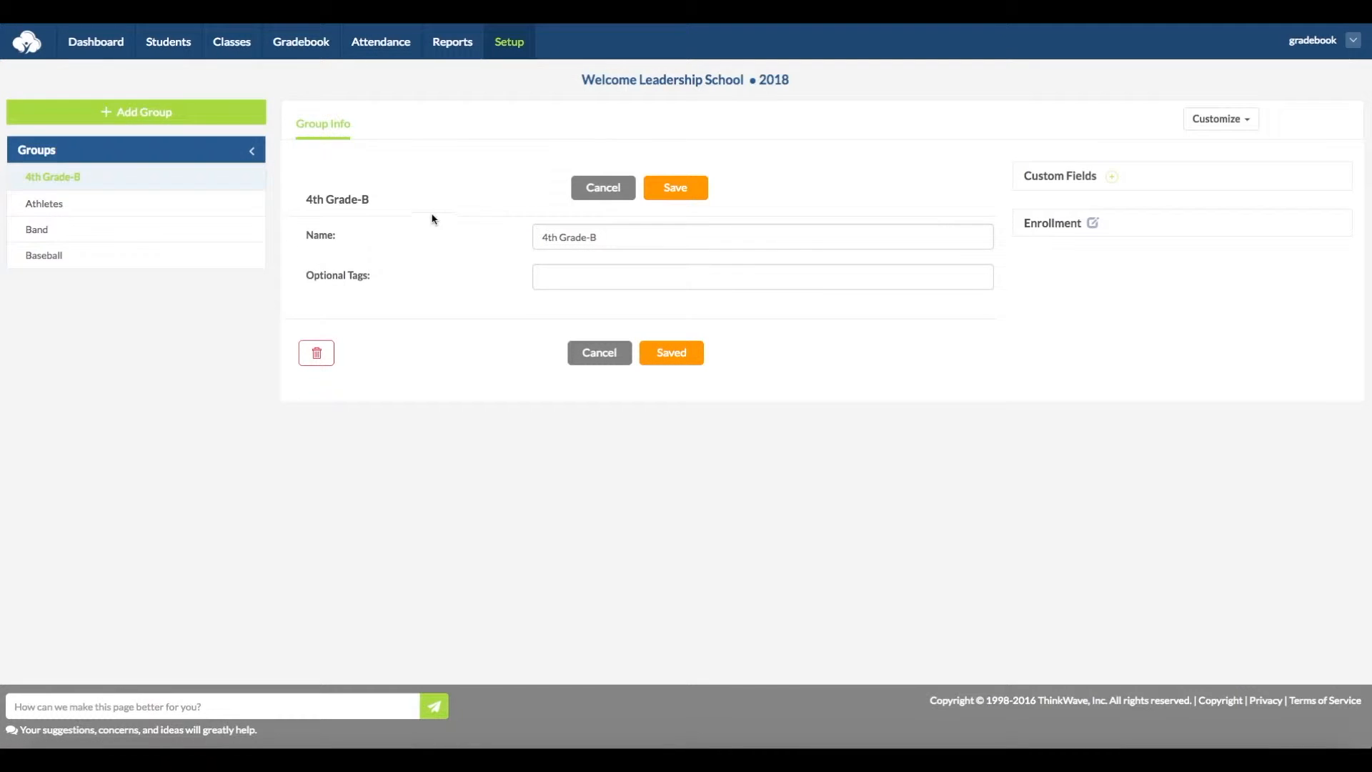
- View the student enrollment of the Algebra (H), 121 class, filtering it by Eighth Grade and by the 4th Grade-B group
click(233, 42)
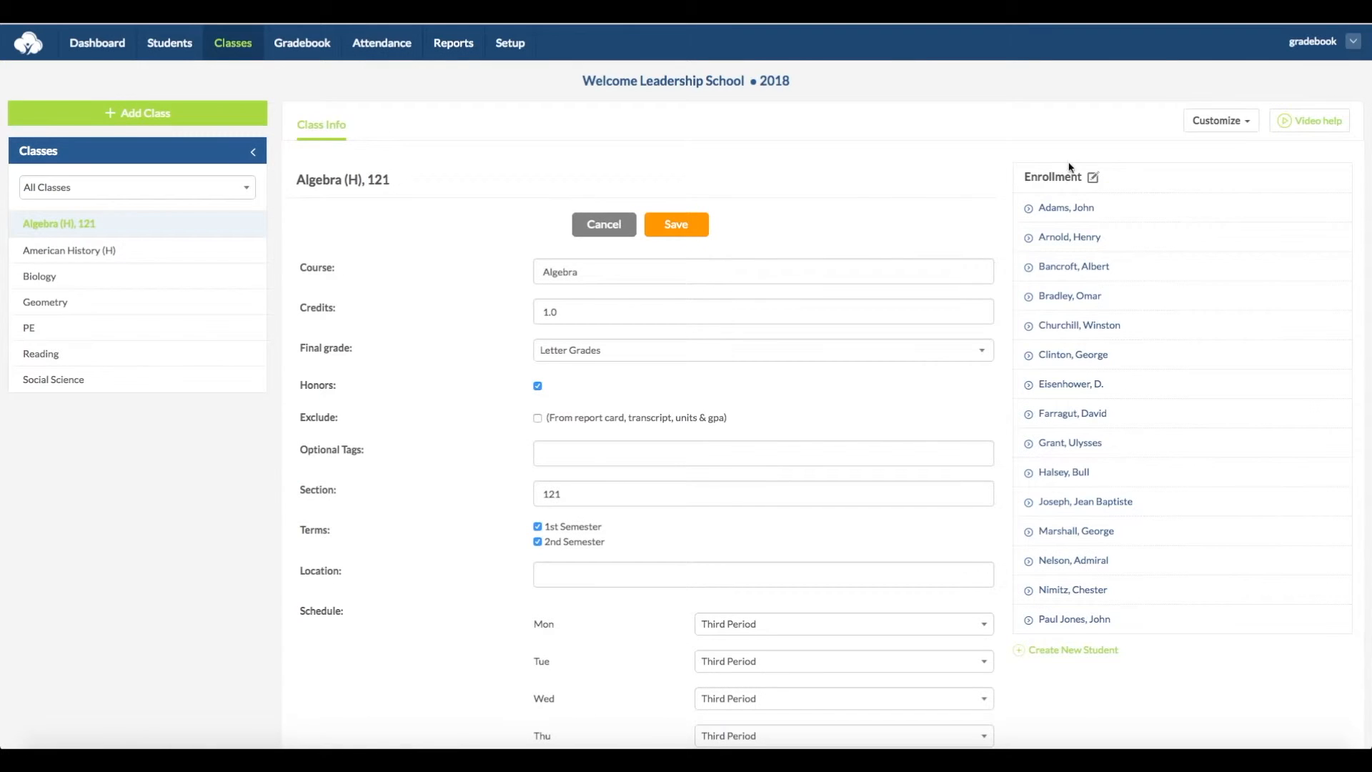
click(1095, 178)
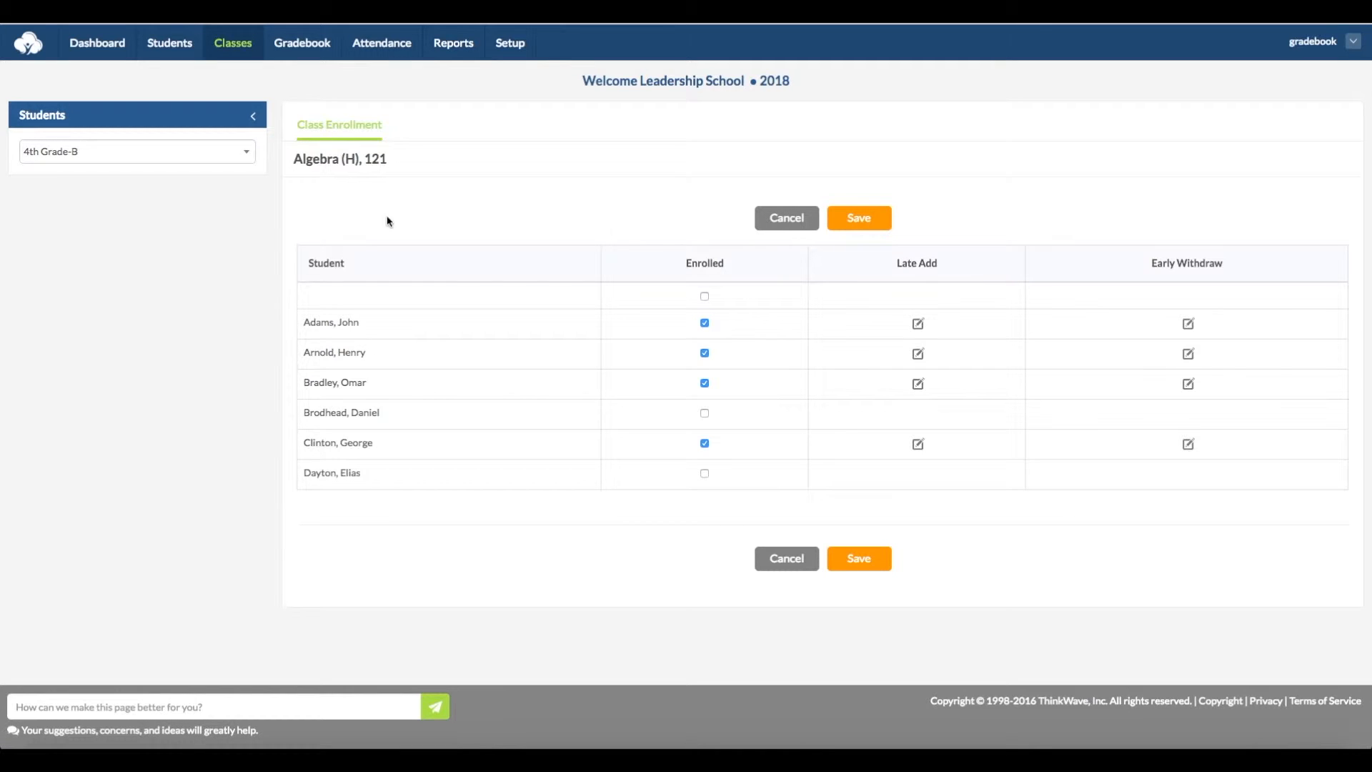
click(147, 153)
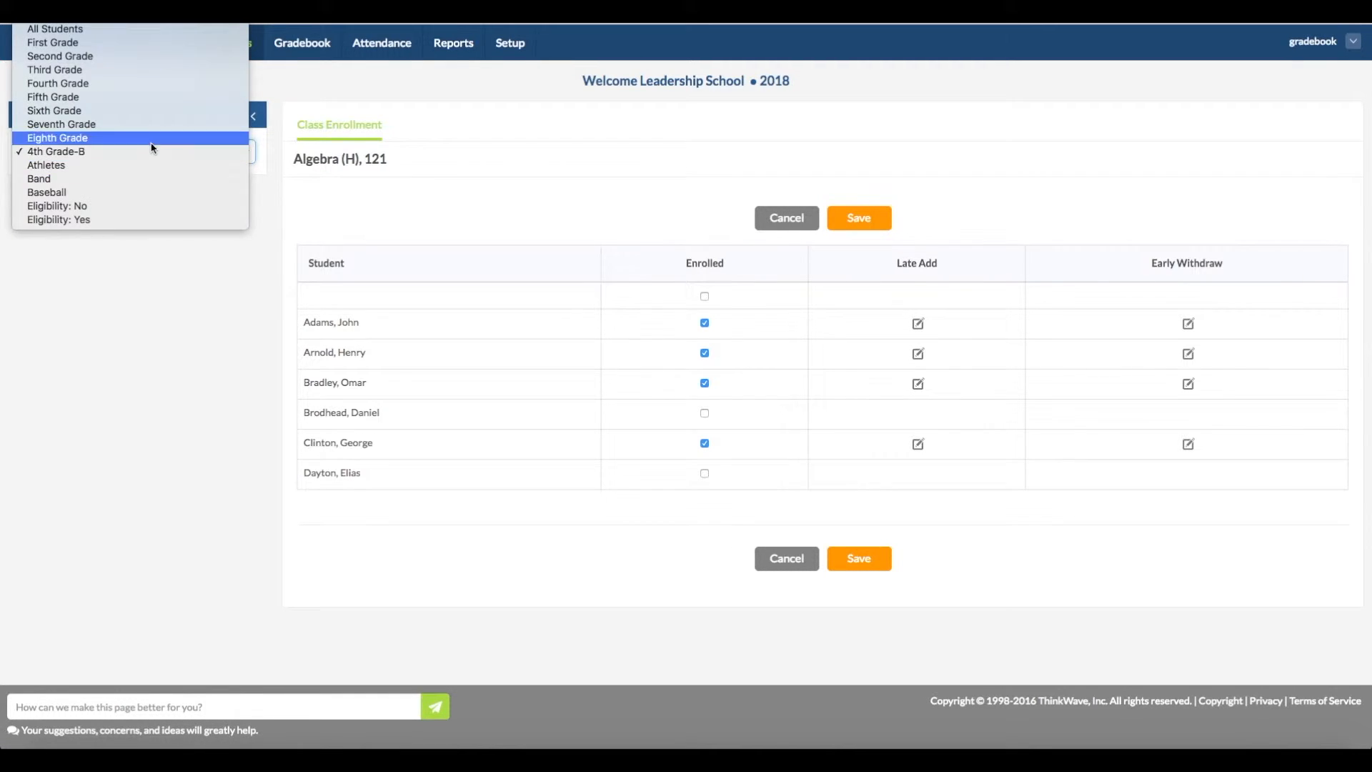
click(150, 138)
click(150, 166)
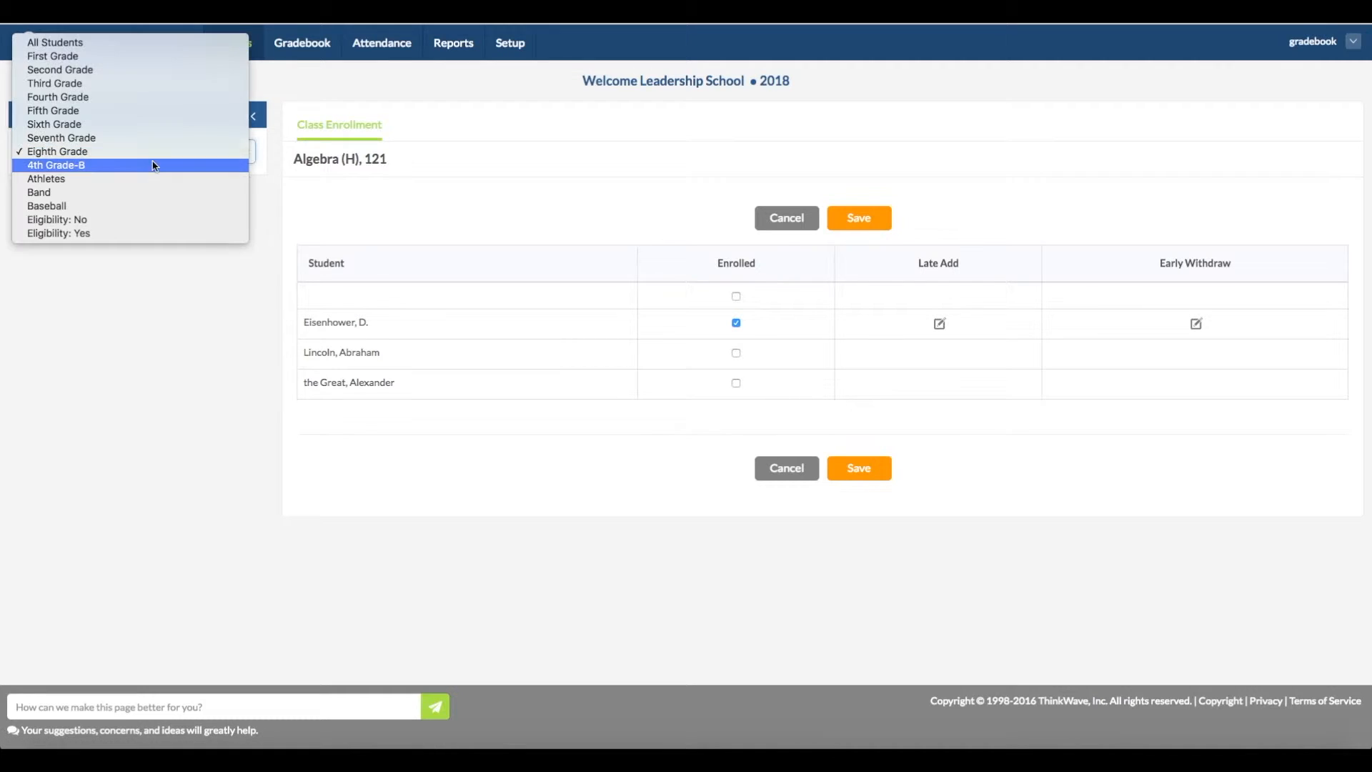
click(153, 161)
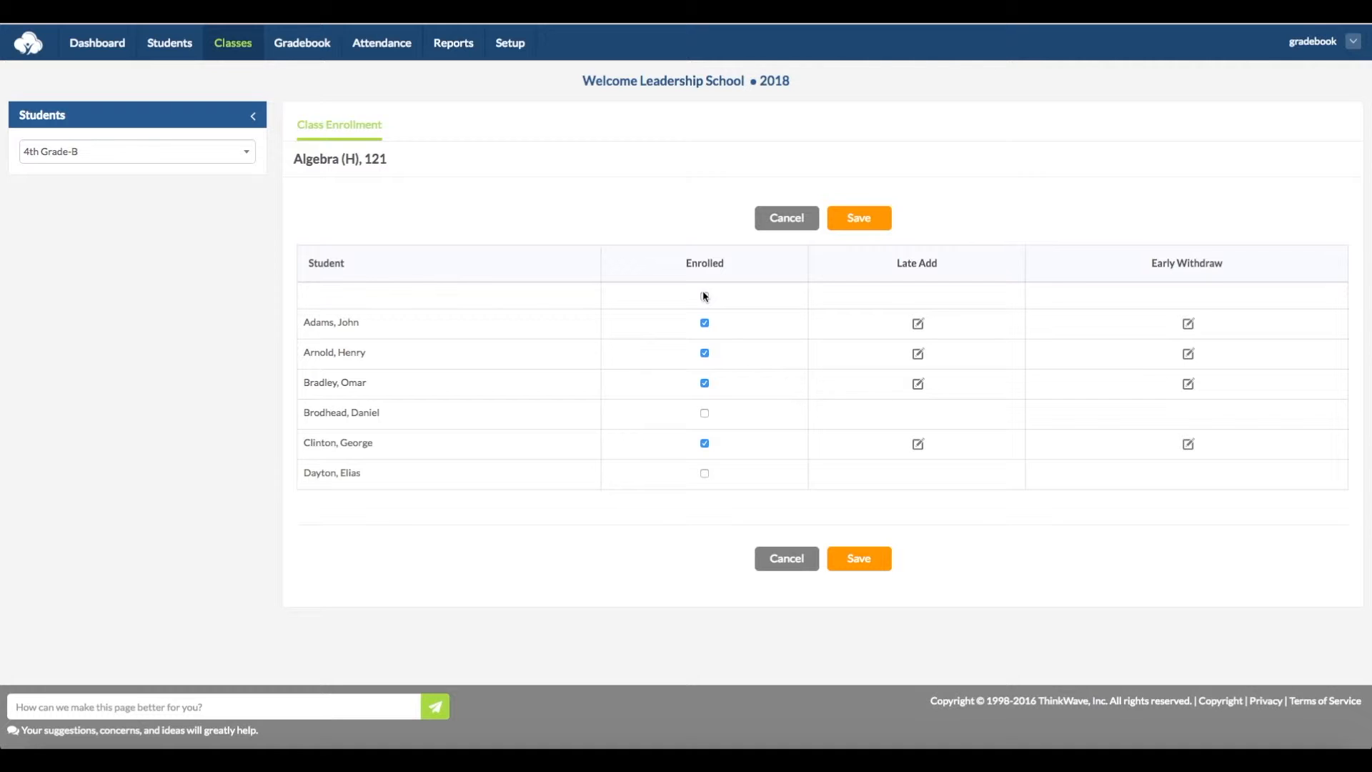
- Generate a printable custom report for groups covering only the 4th Grade-B group
click(457, 48)
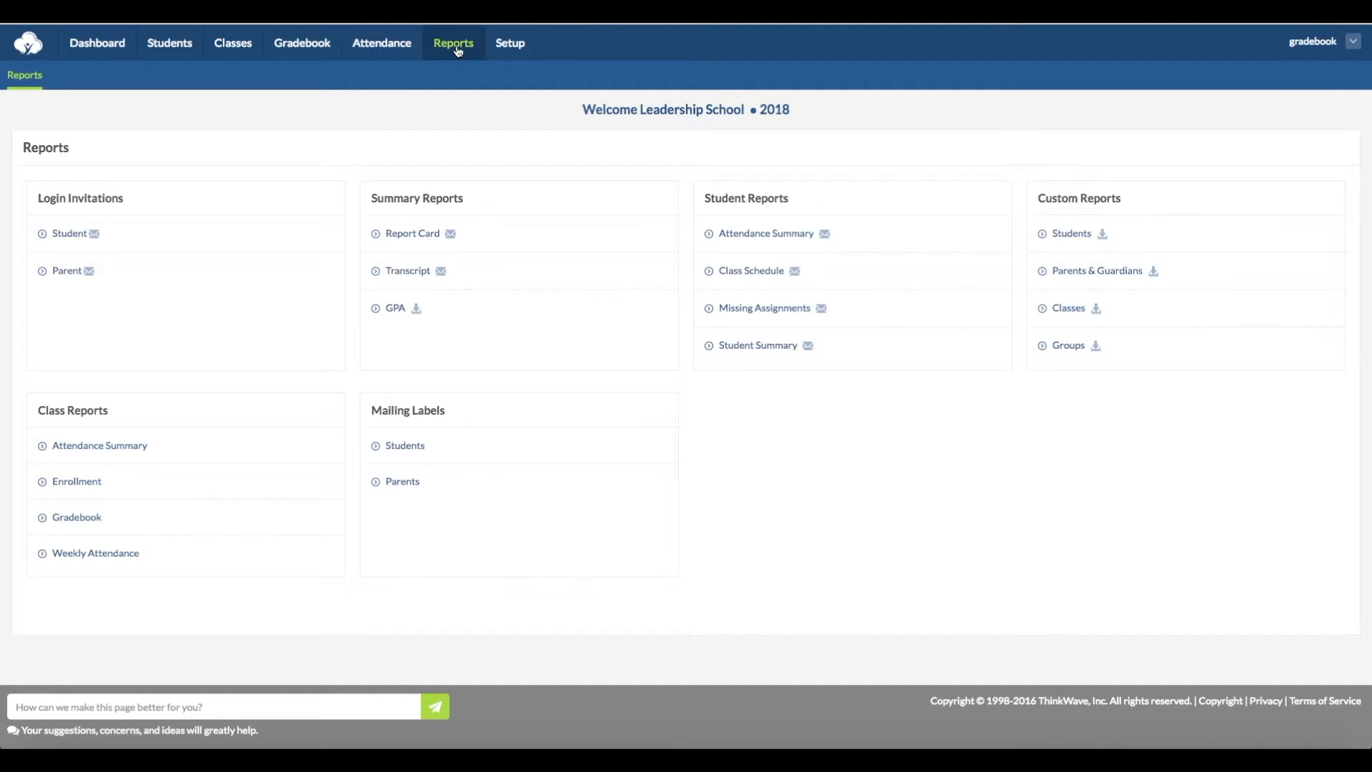
click(1065, 347)
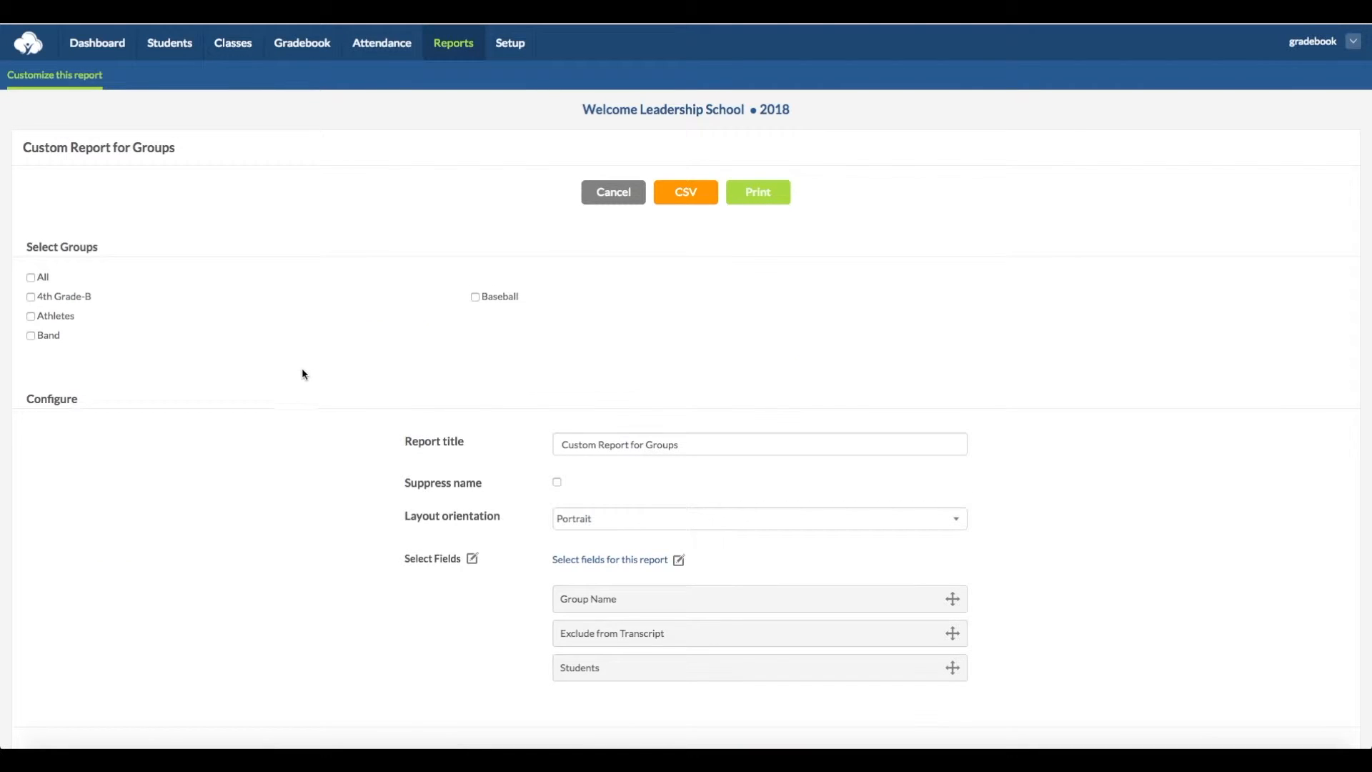
click(32, 297)
click(778, 201)
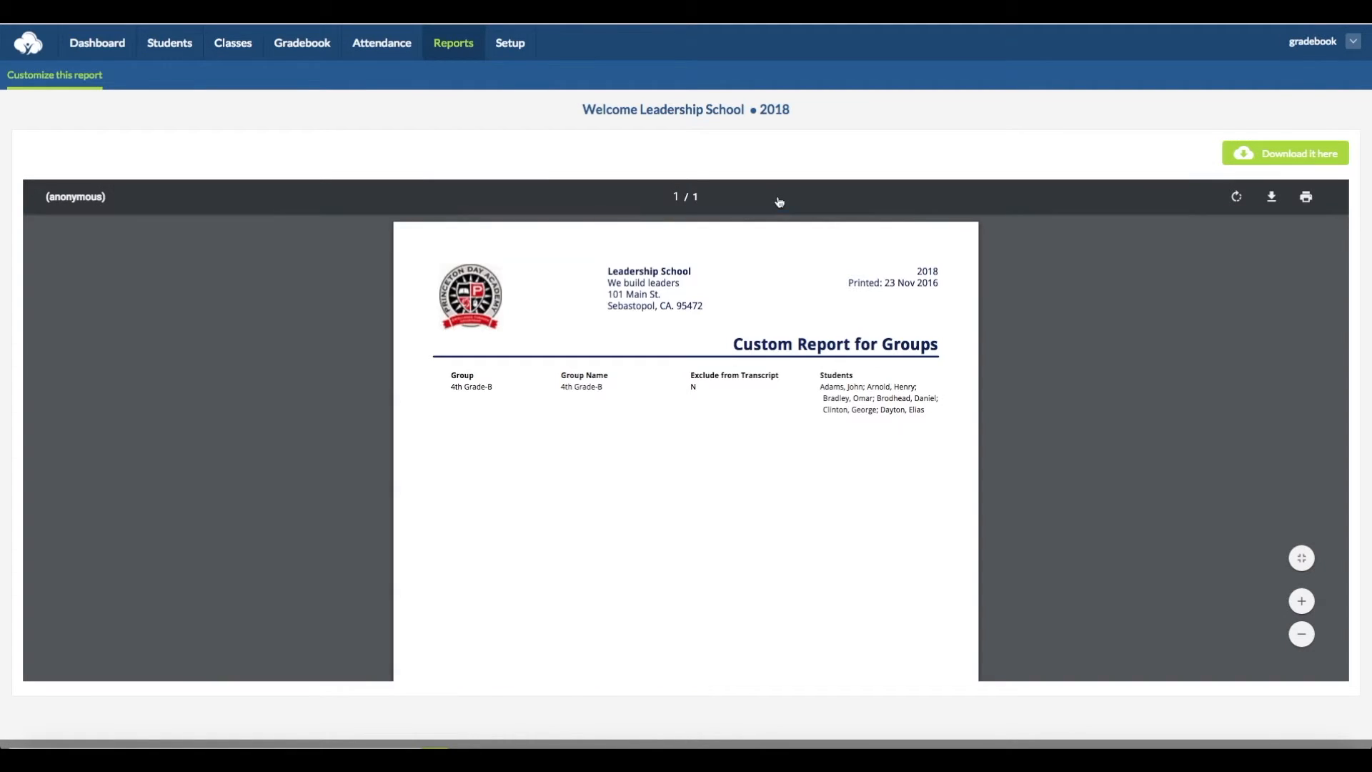
scroll(779, 202, down, 1)
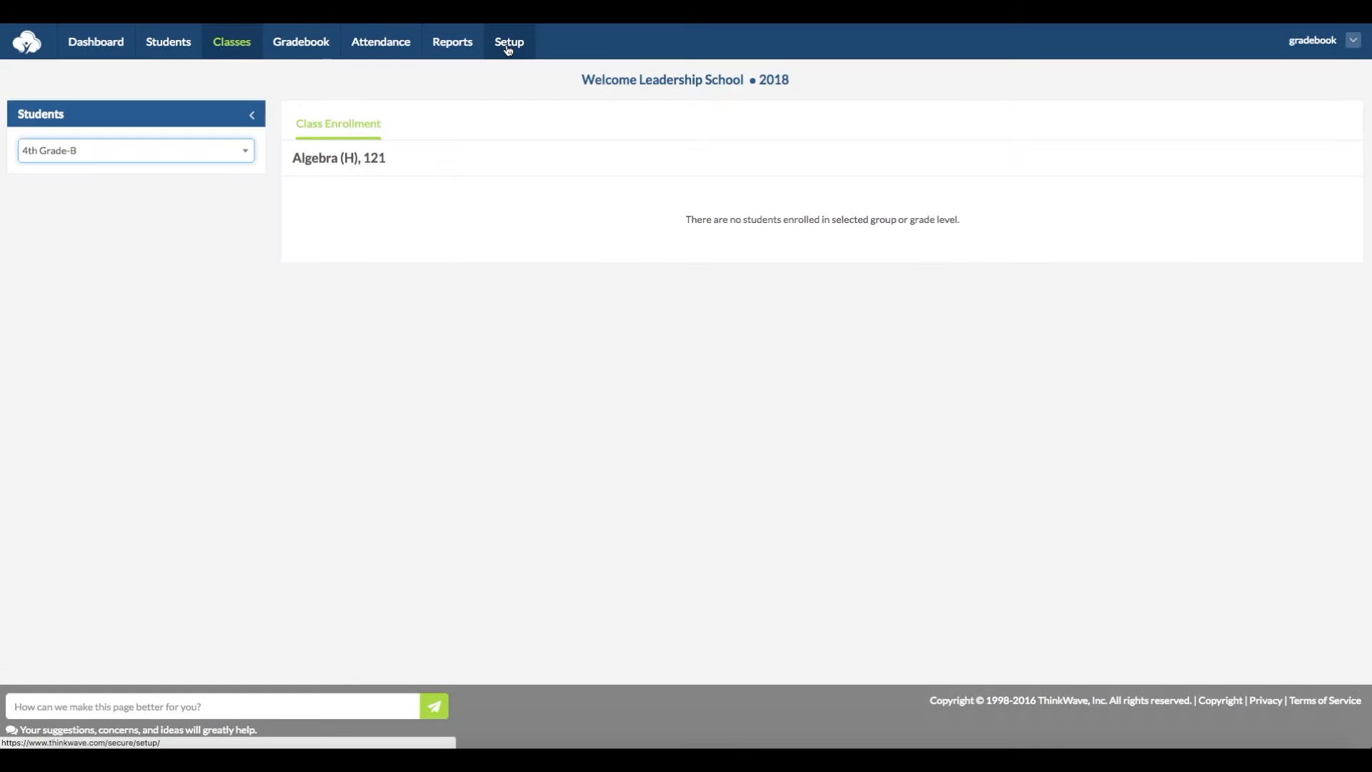
- Look at the new custom field form for students in the 4th Grade-B group and leave it unsaved
click(508, 50)
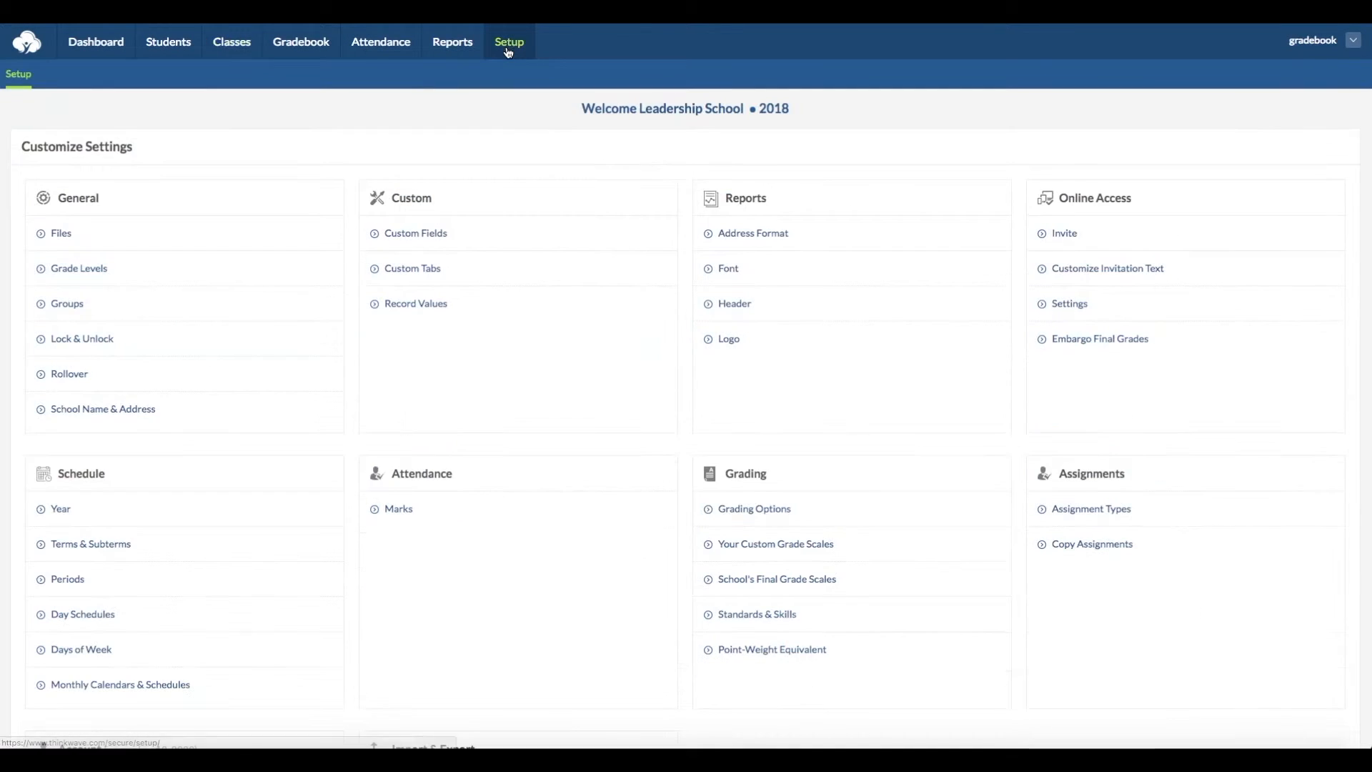
click(66, 305)
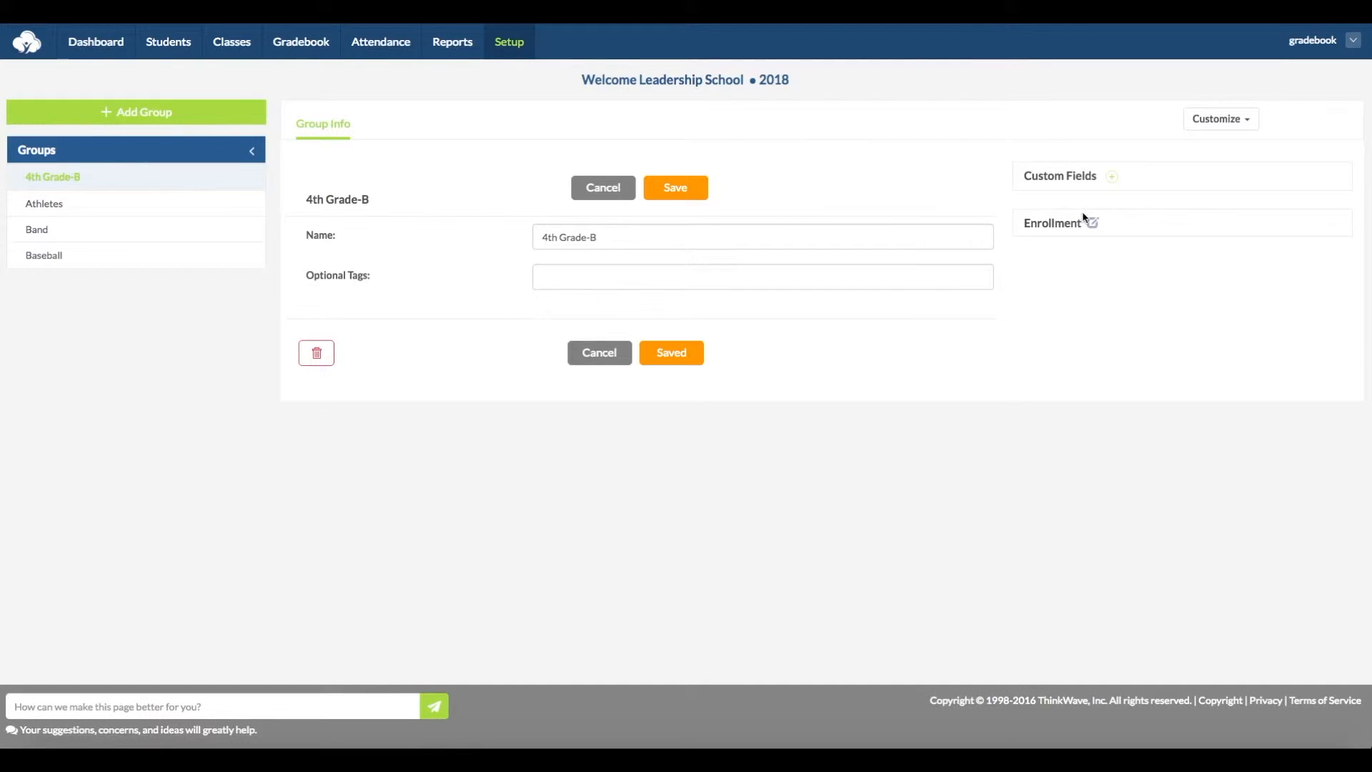
click(1112, 179)
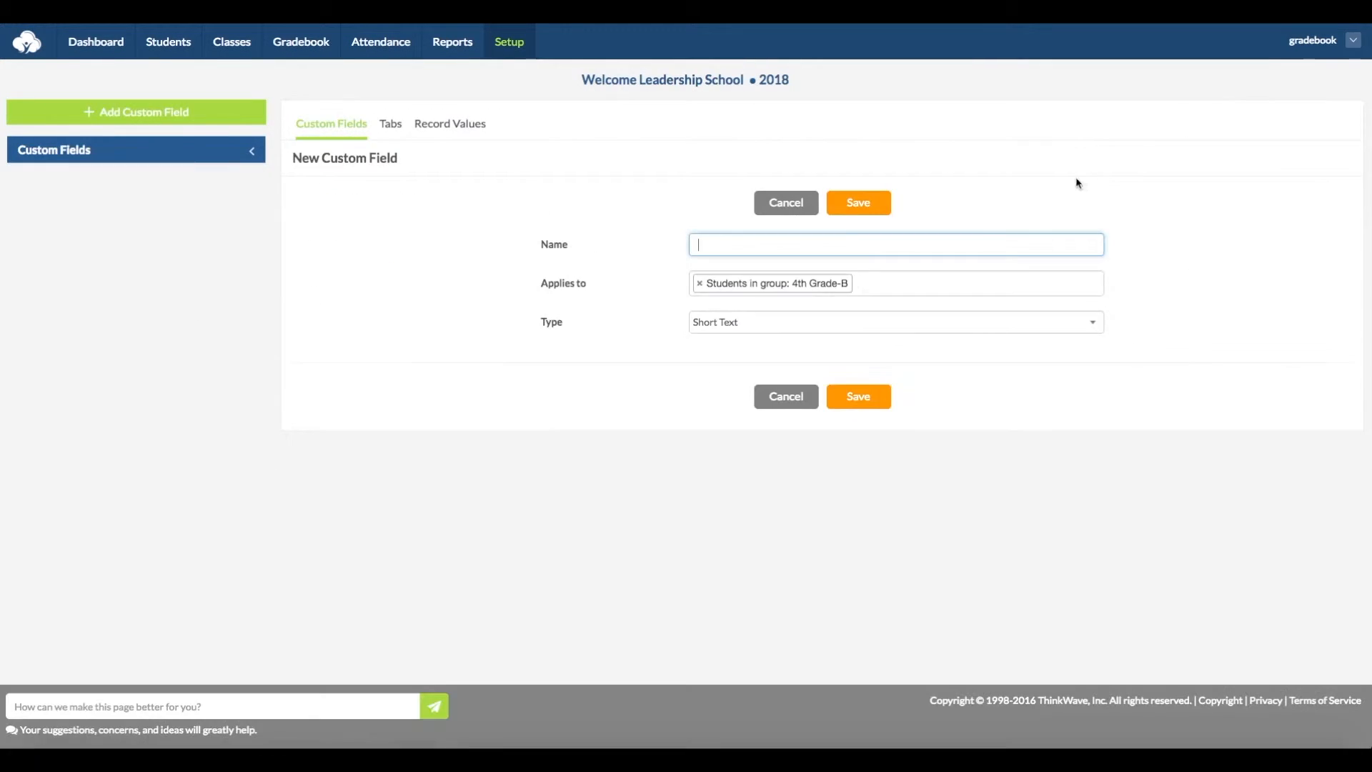
click(786, 203)
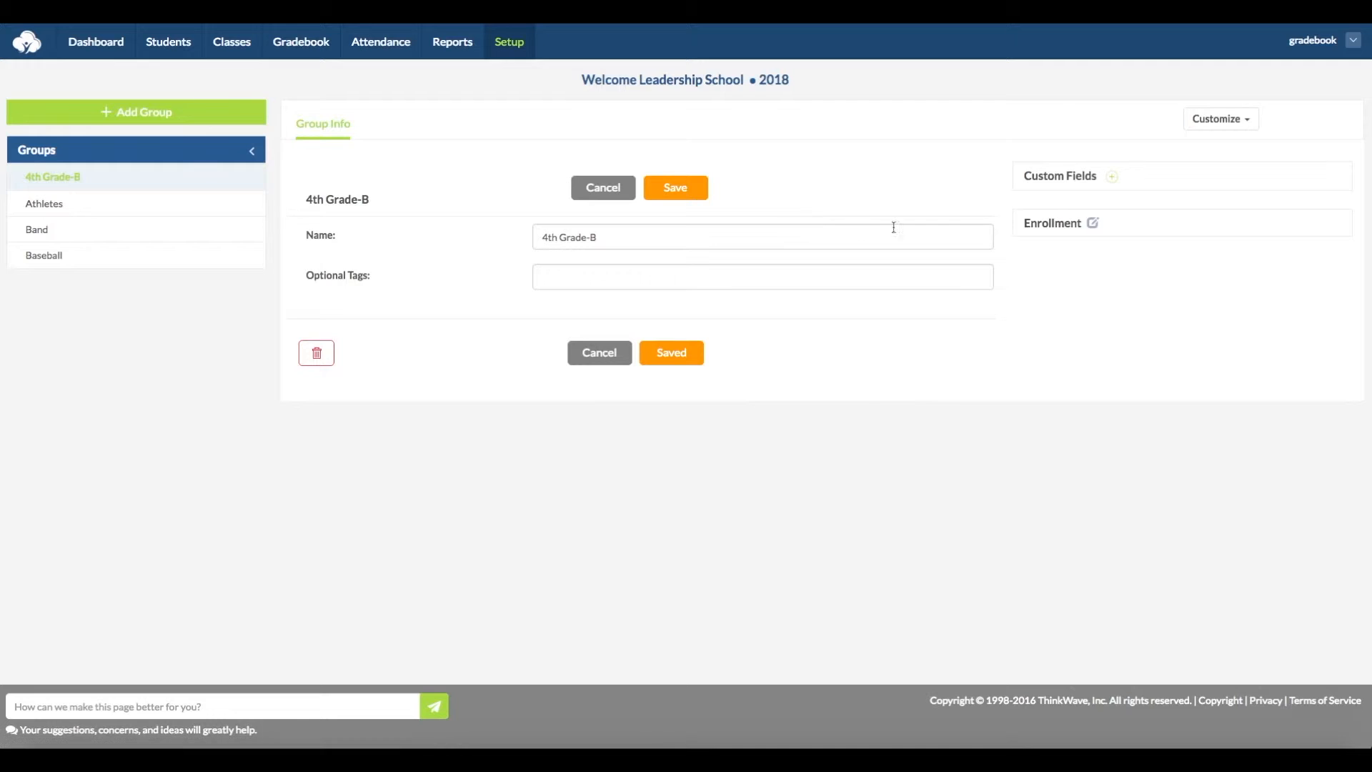
- Enroll four students in the 4th Grade-B group and save the enrollment
click(1093, 223)
click(406, 239)
click(406, 307)
click(406, 393)
click(406, 445)
click(918, 206)
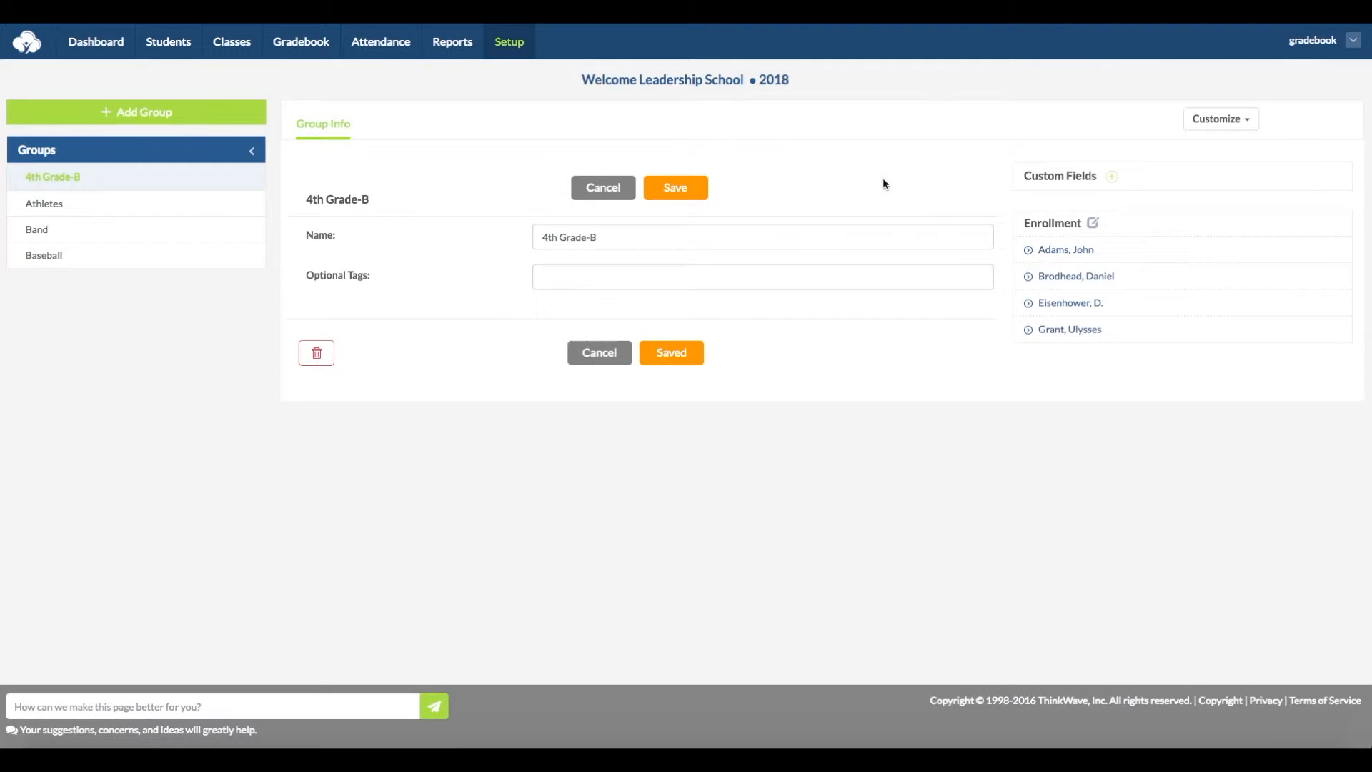
- Review the available choices for locking or unlocking the 2018 year data
click(519, 49)
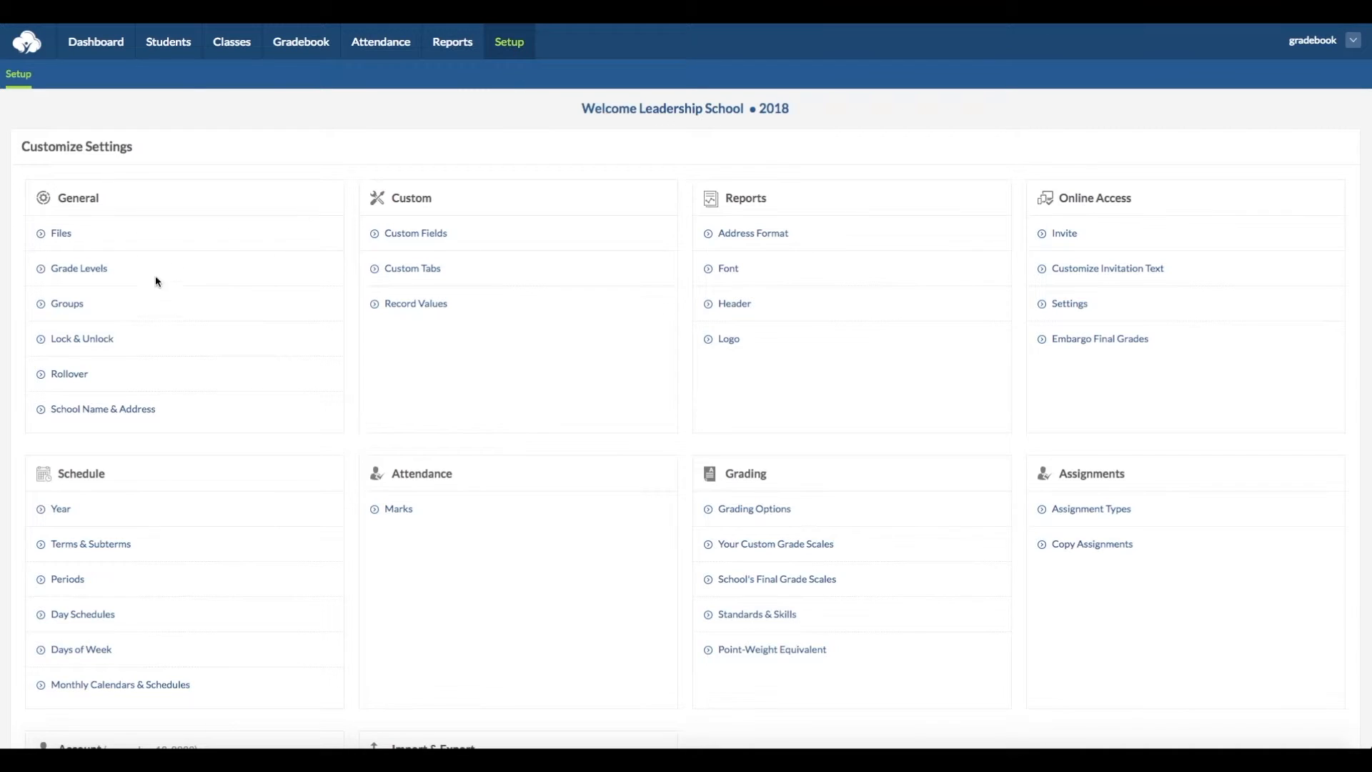
click(105, 344)
click(572, 255)
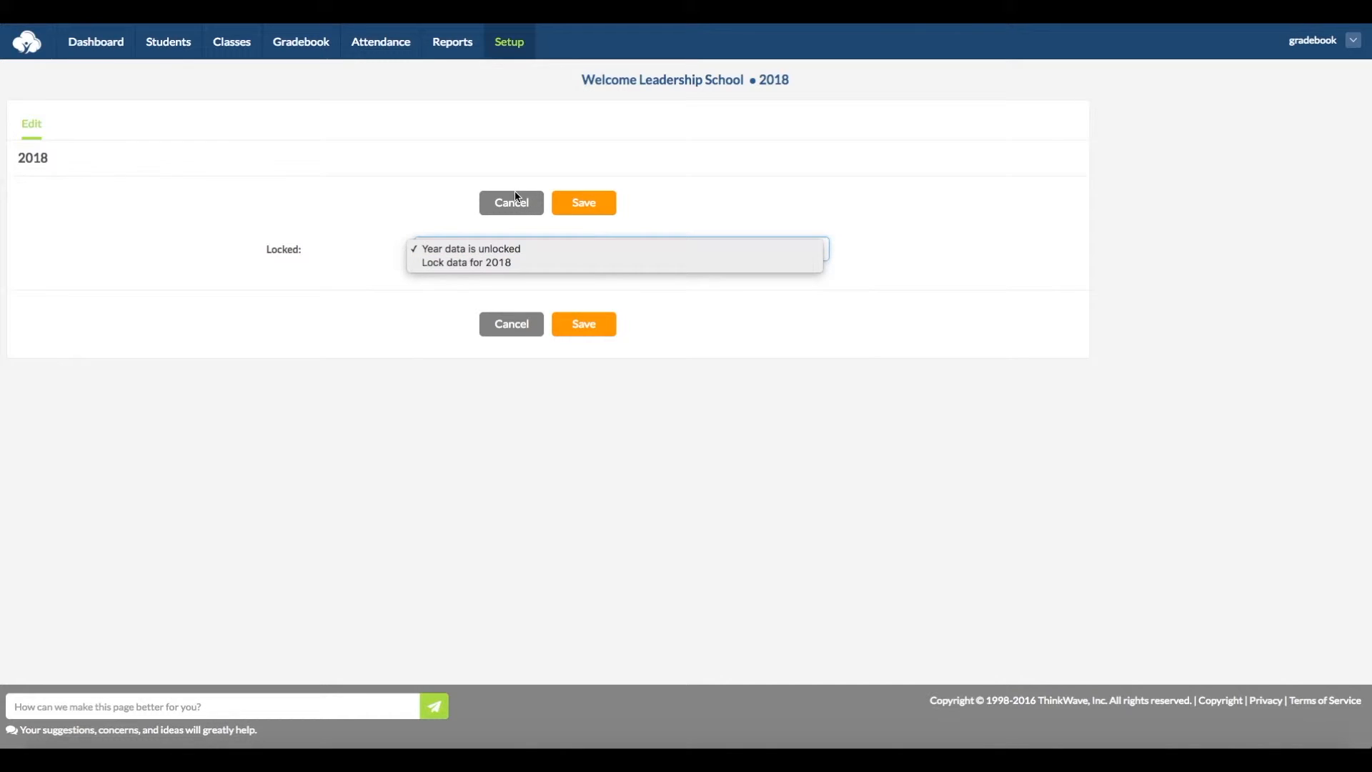
click(509, 53)
click(509, 50)
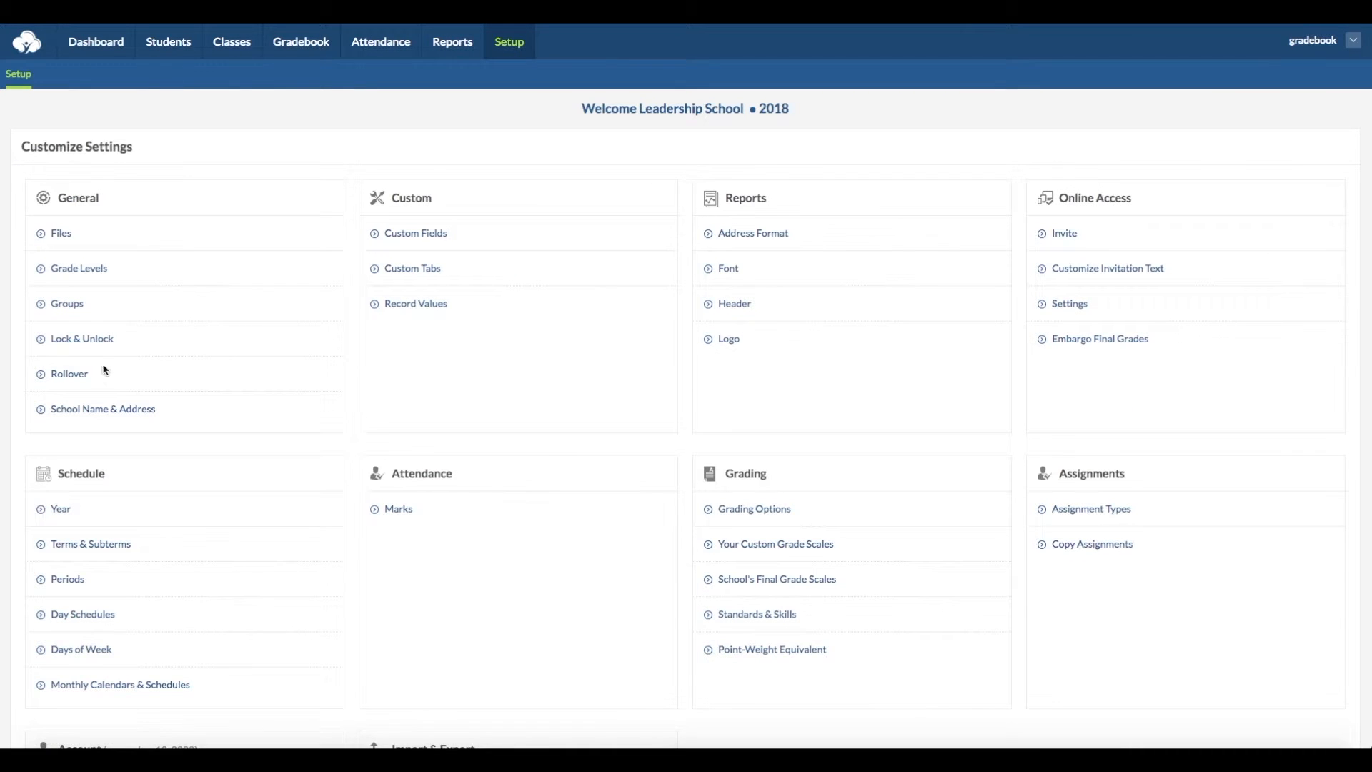
- Start a rollover forward to the next school year and accept the proposed term dates
click(64, 374)
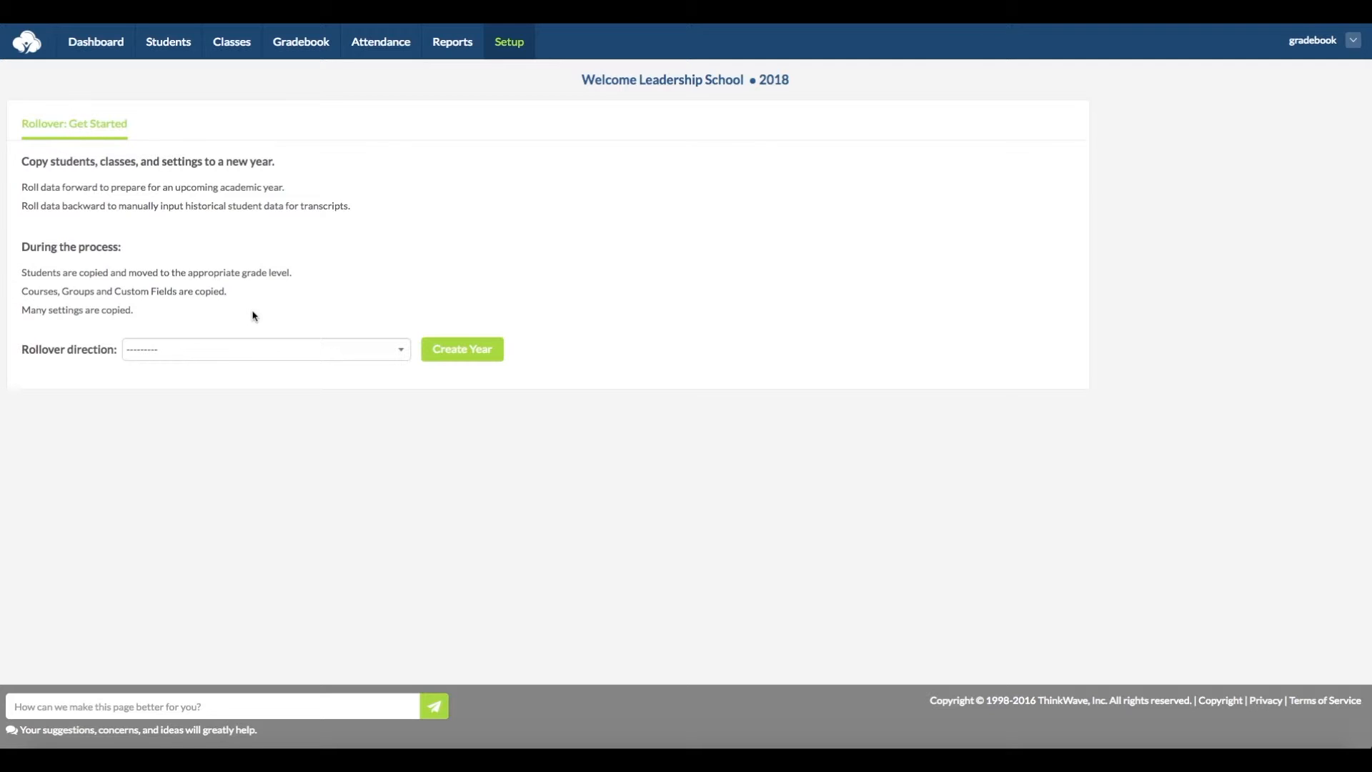
click(324, 353)
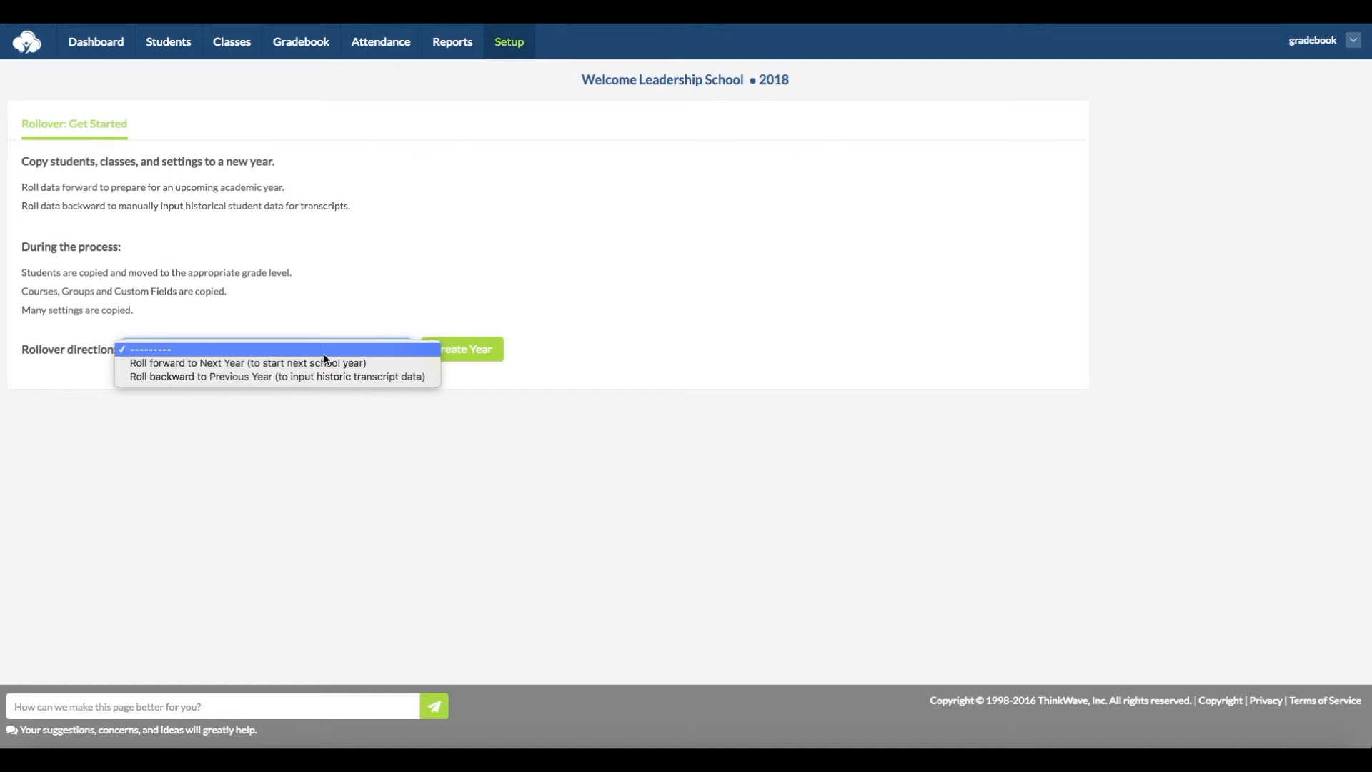
click(324, 364)
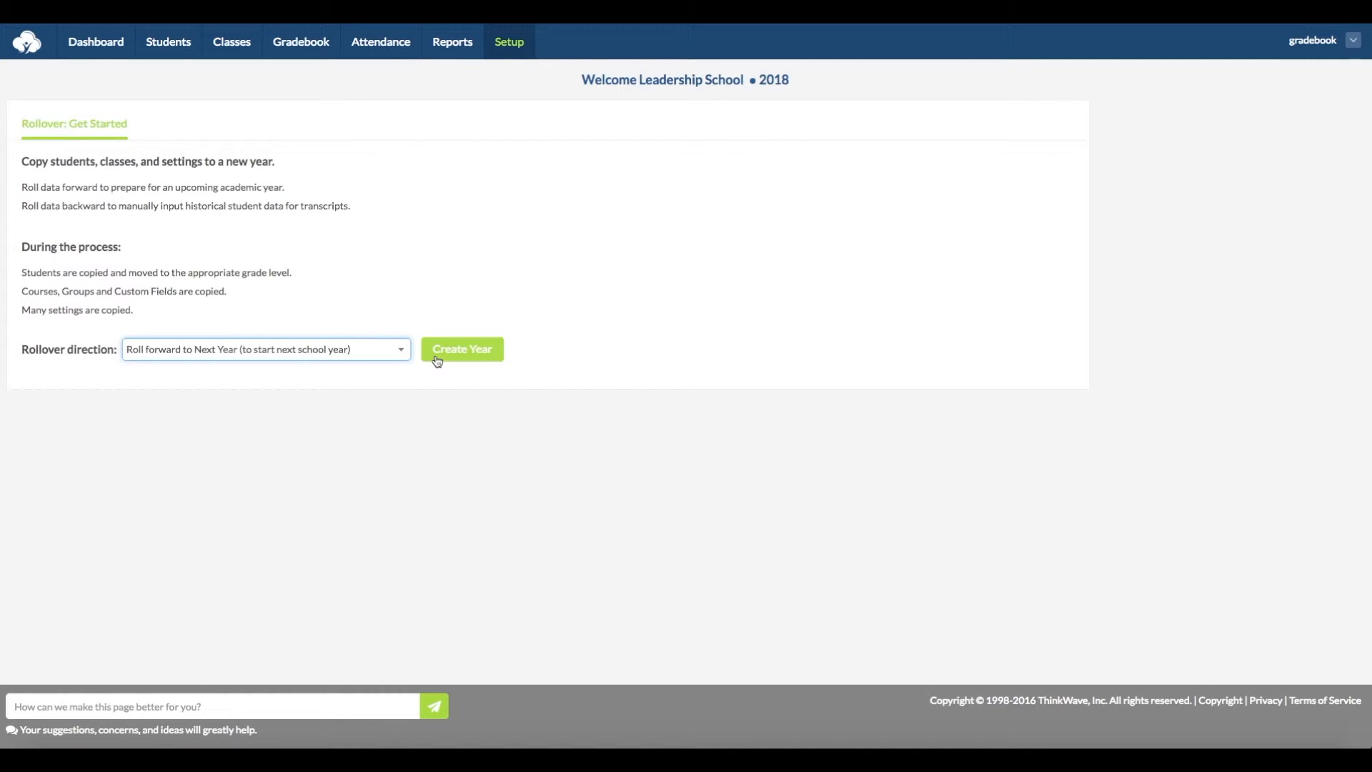
click(451, 356)
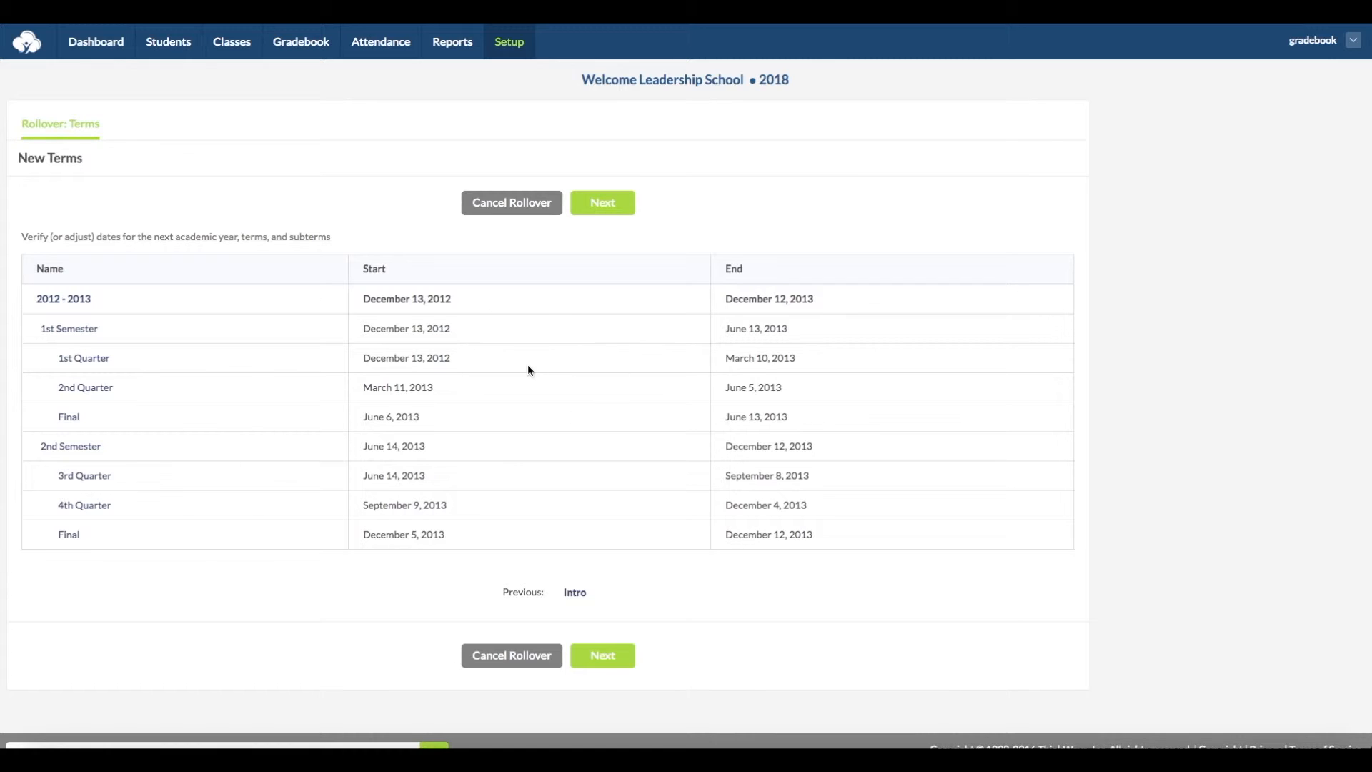
click(601, 204)
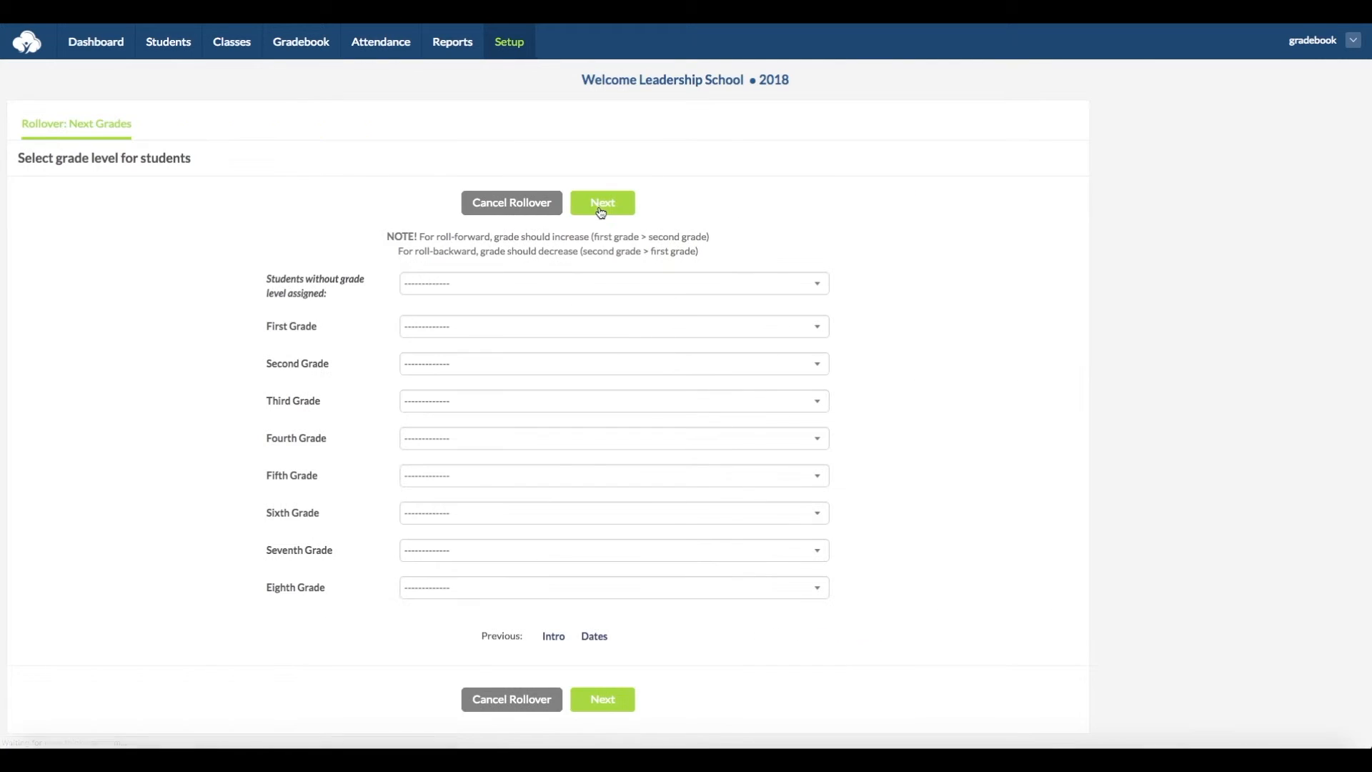
- Set students without a grade level to remain unassigned, First Grade to advance to Second Grade, and Second Grade to Third Grade
click(656, 284)
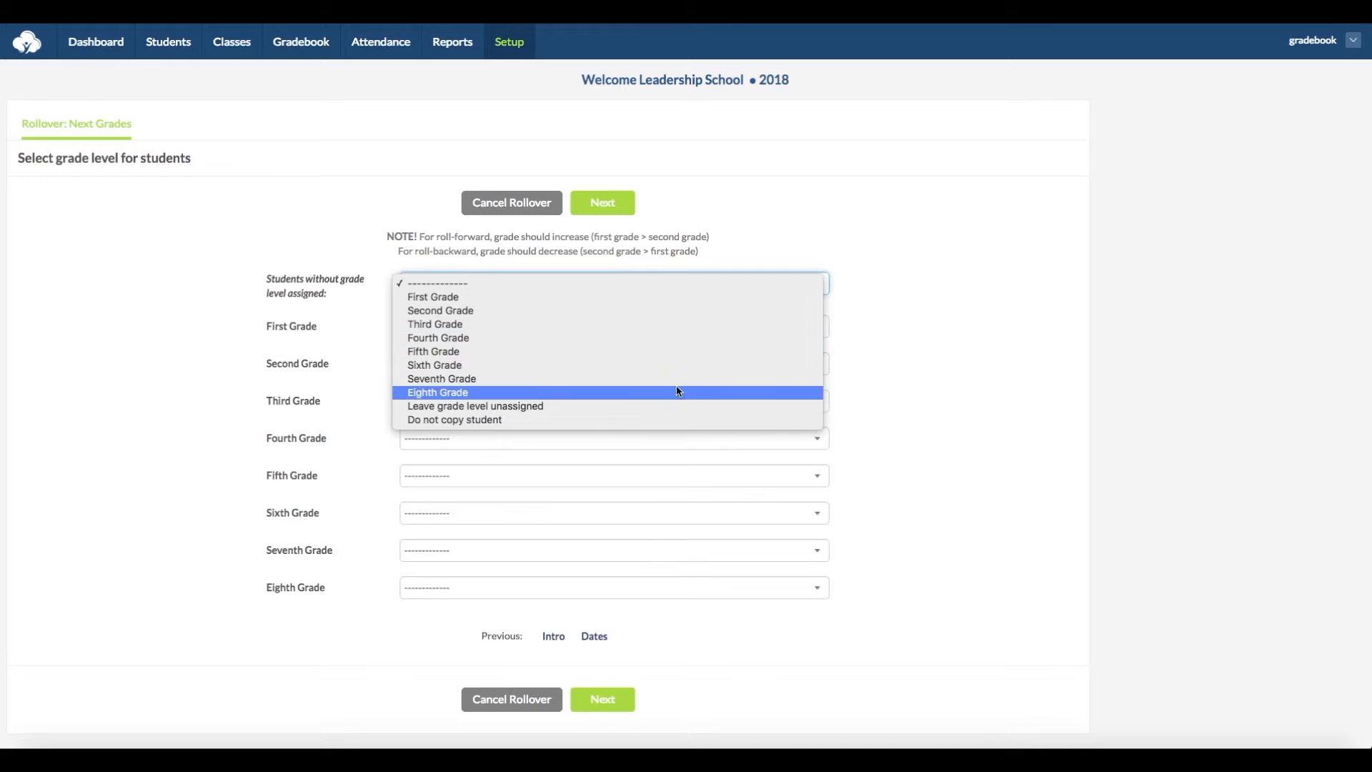
click(672, 409)
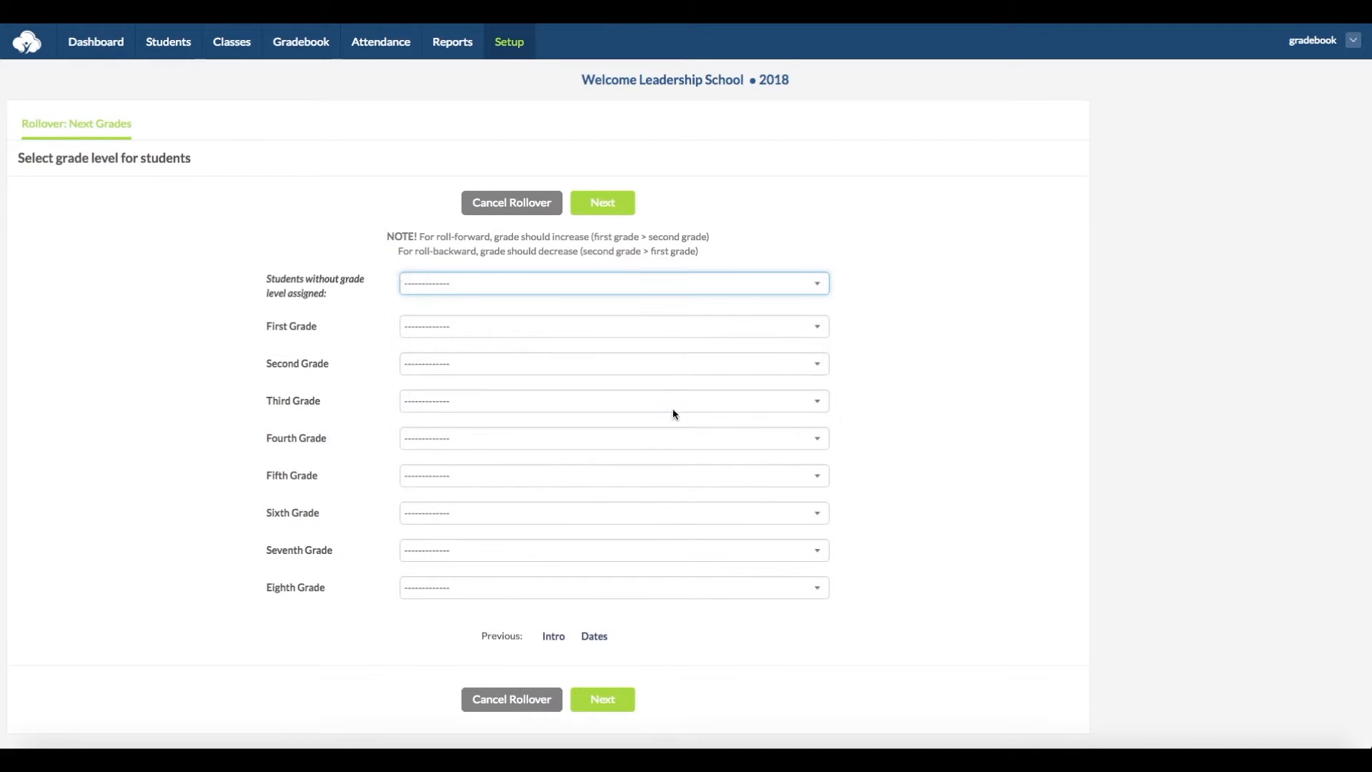
click(691, 325)
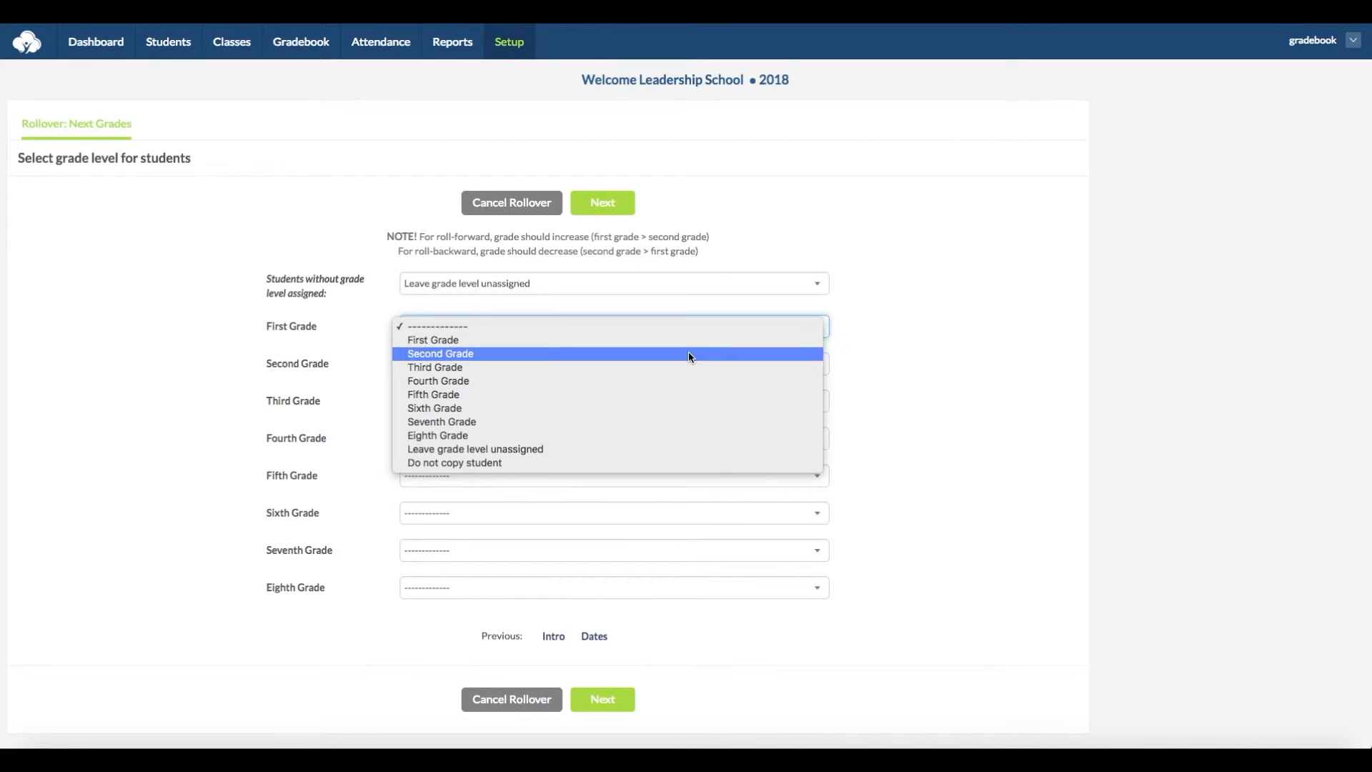
click(688, 353)
click(688, 363)
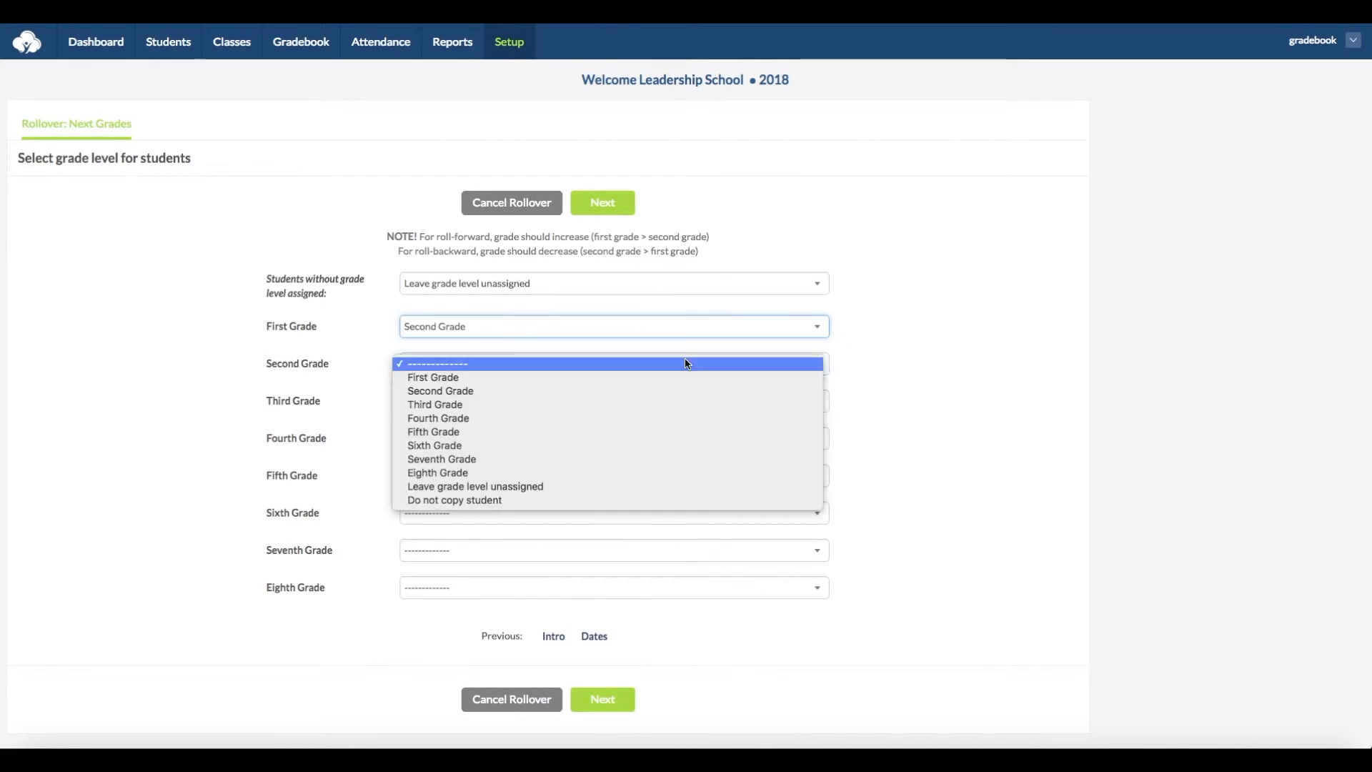
click(681, 403)
- Advance Third Grade students to Fourth Grade, Fourth Grade to Fifth Grade, and Fifth Grade to Sixth Grade
click(685, 400)
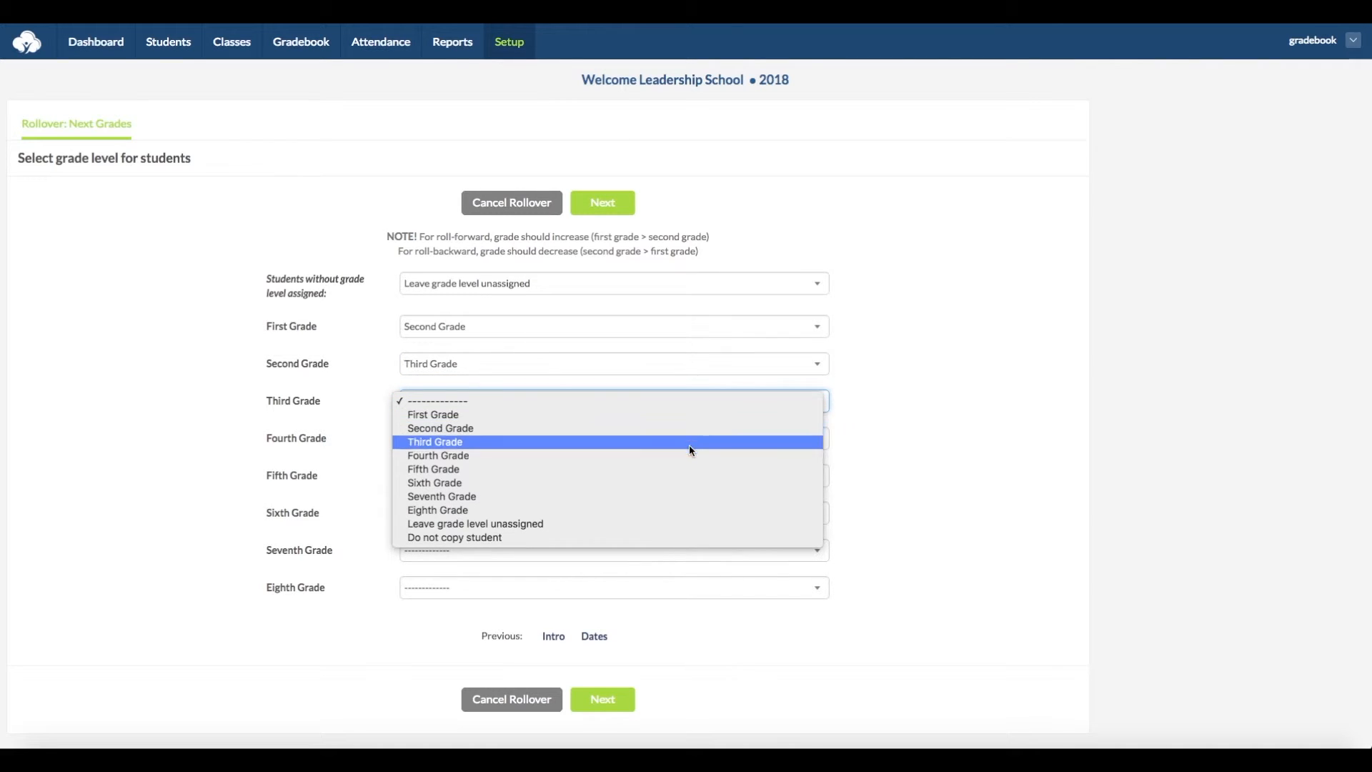
click(688, 455)
click(688, 438)
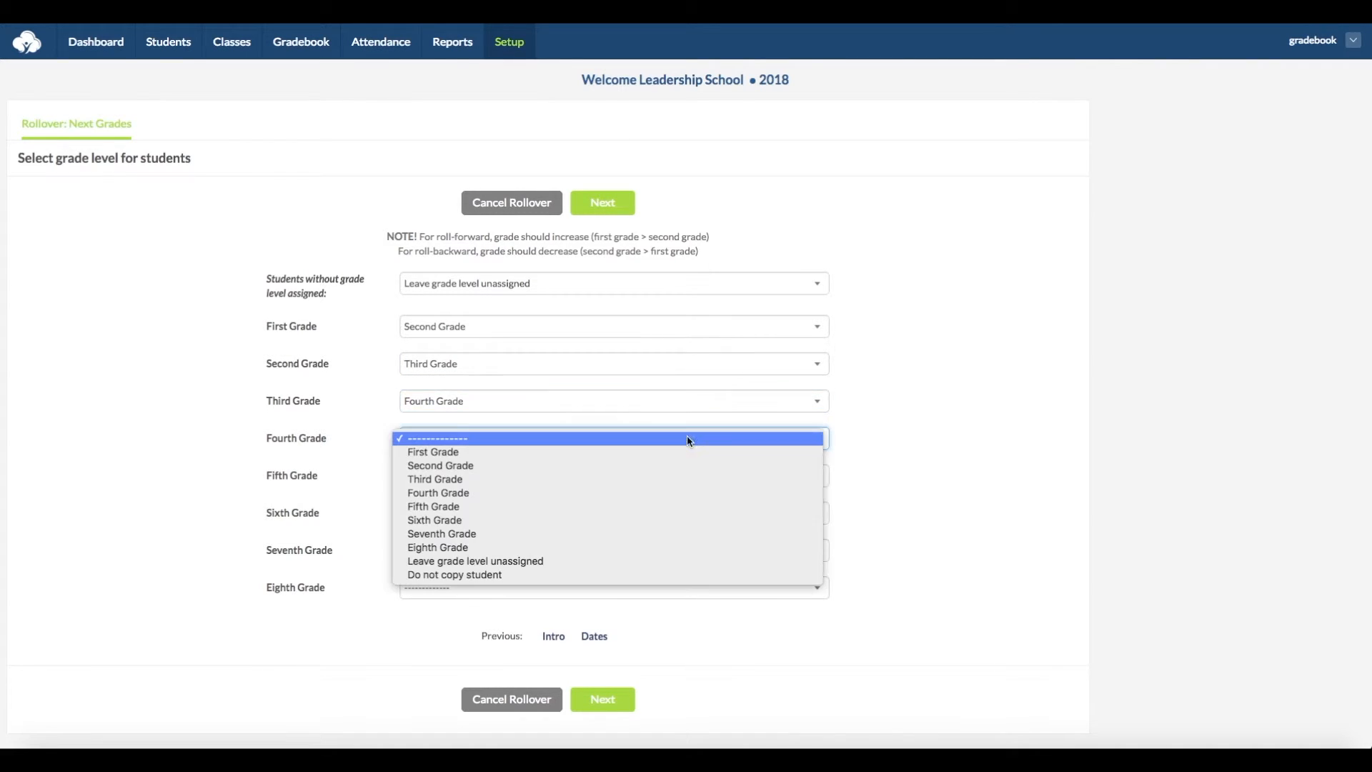
click(683, 506)
click(685, 475)
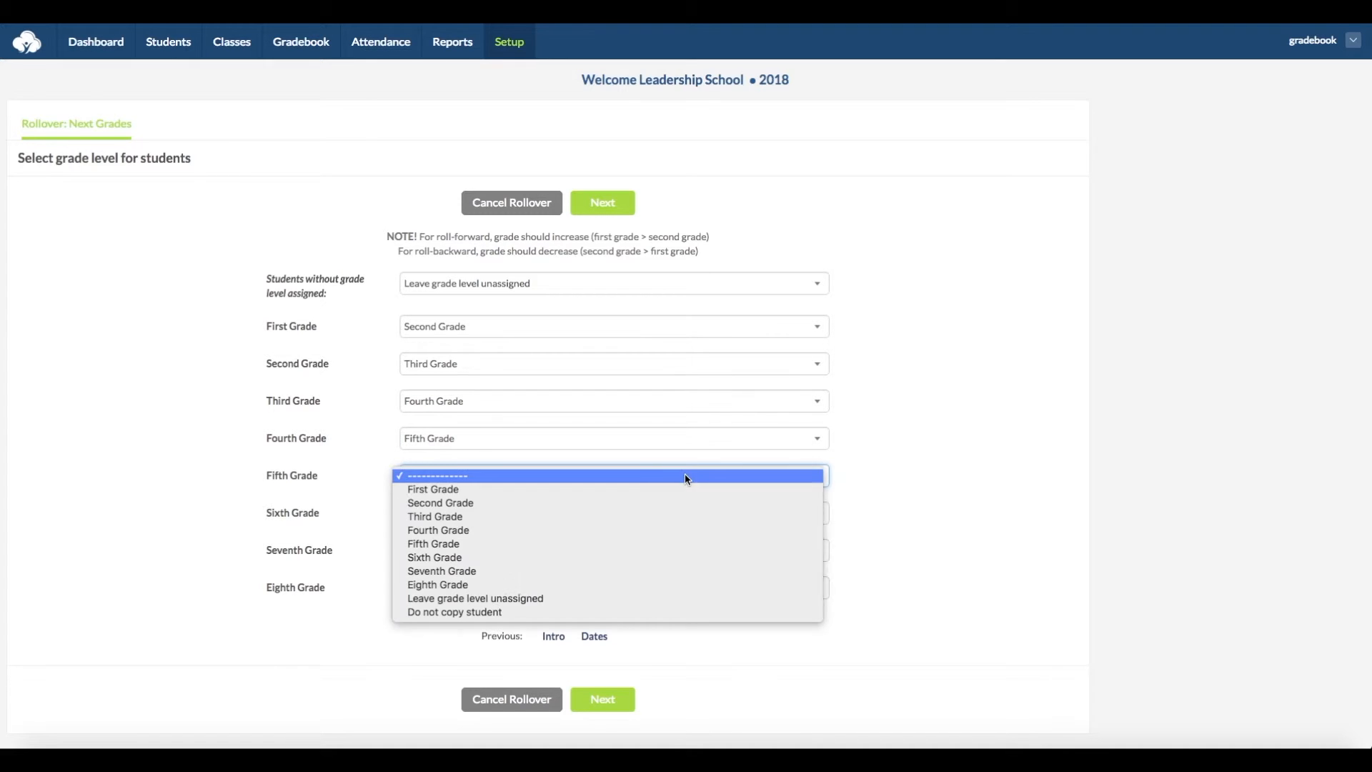
click(680, 559)
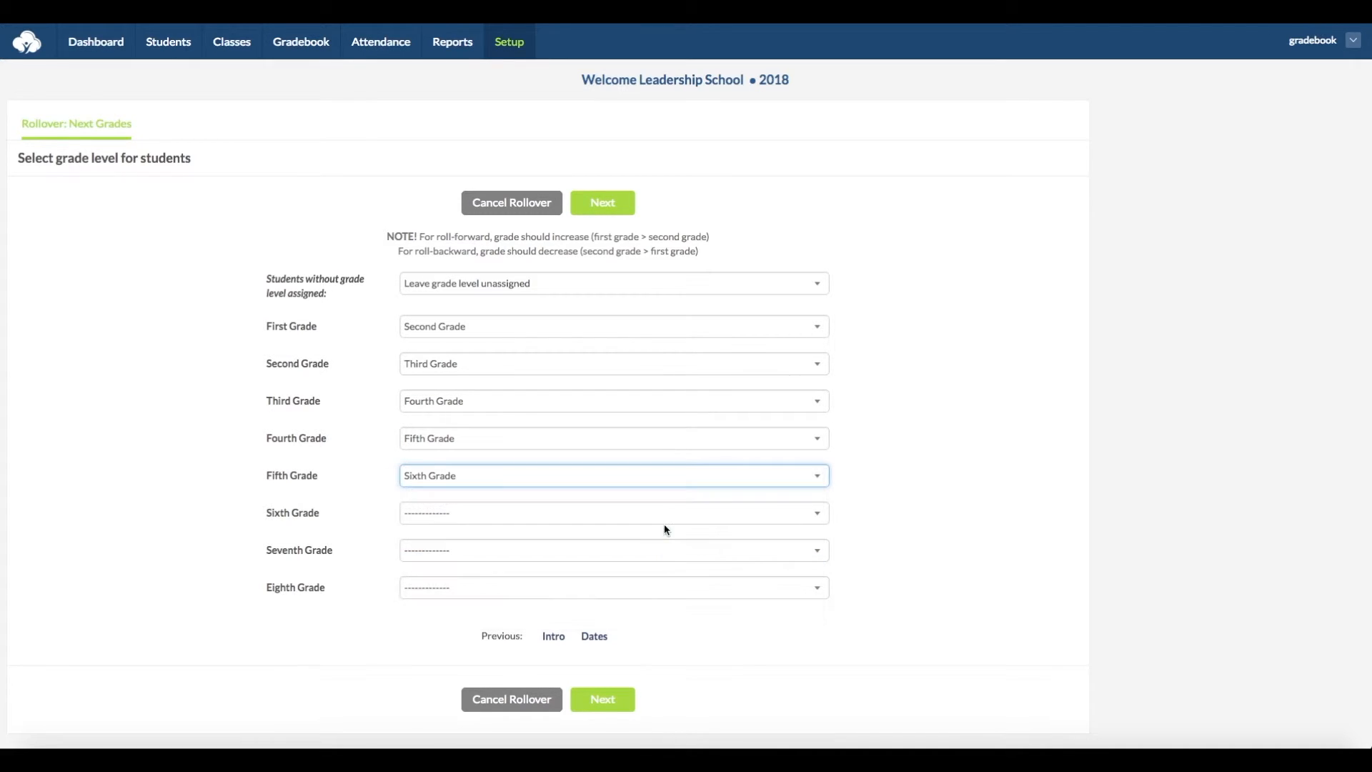
- Advance Sixth Grade to Seventh Grade and Seventh Grade to Eighth Grade, set Eighth Grade to "Do not copy student", and accept the grade mapping
click(666, 514)
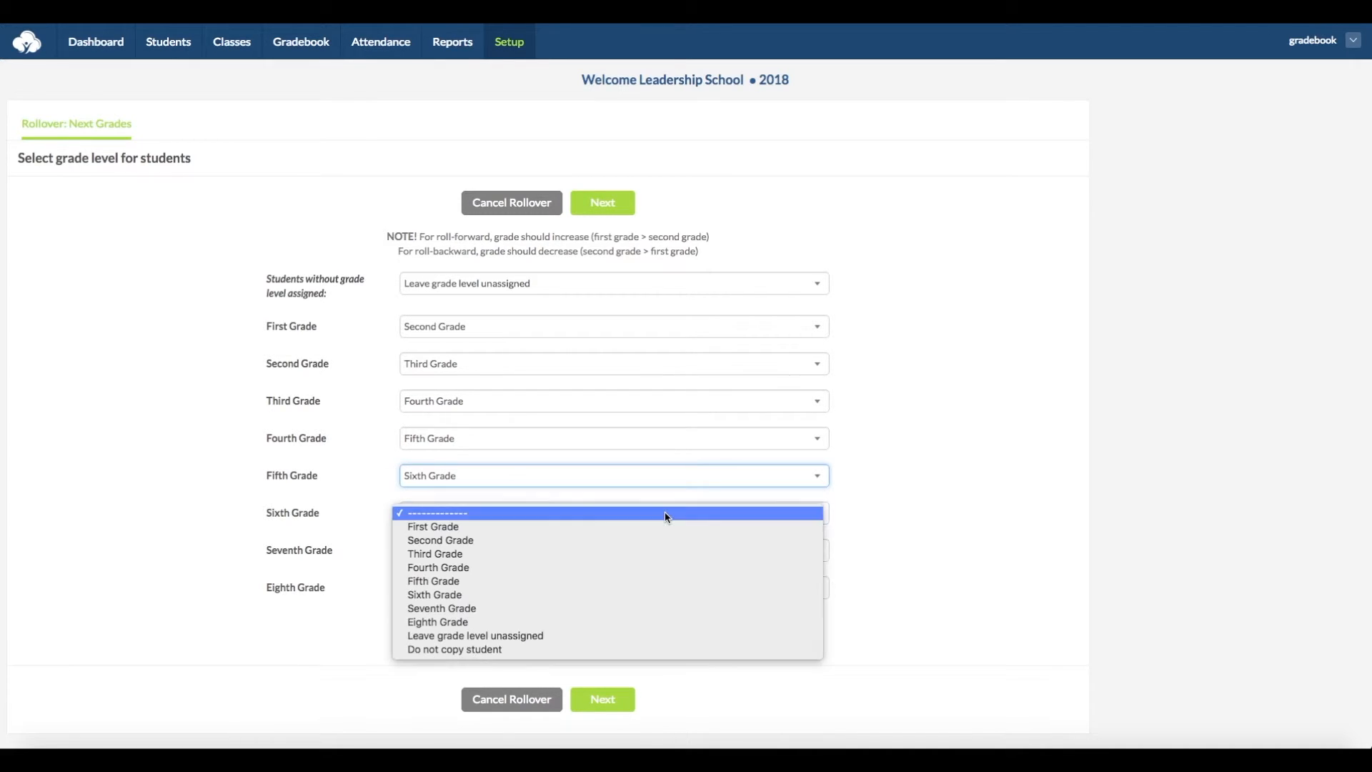
click(662, 608)
click(662, 552)
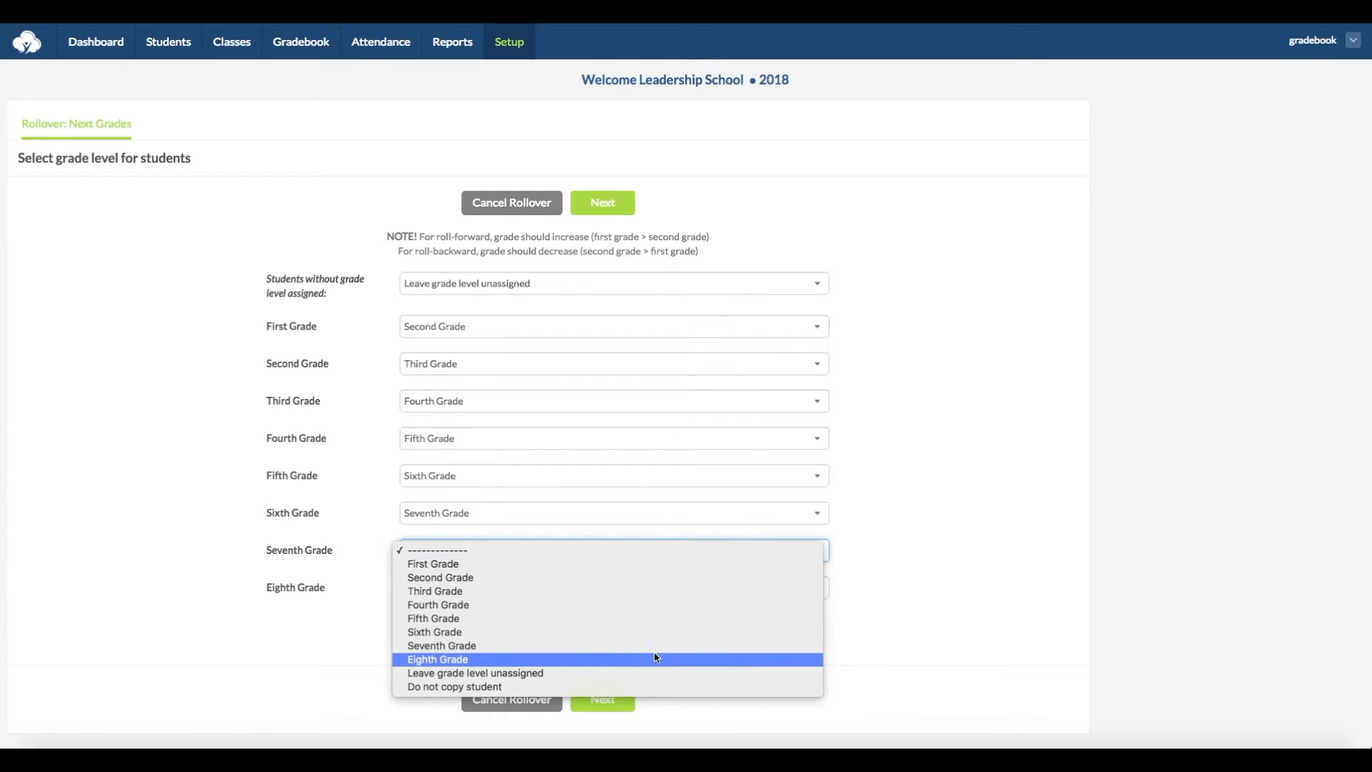
click(656, 661)
click(663, 593)
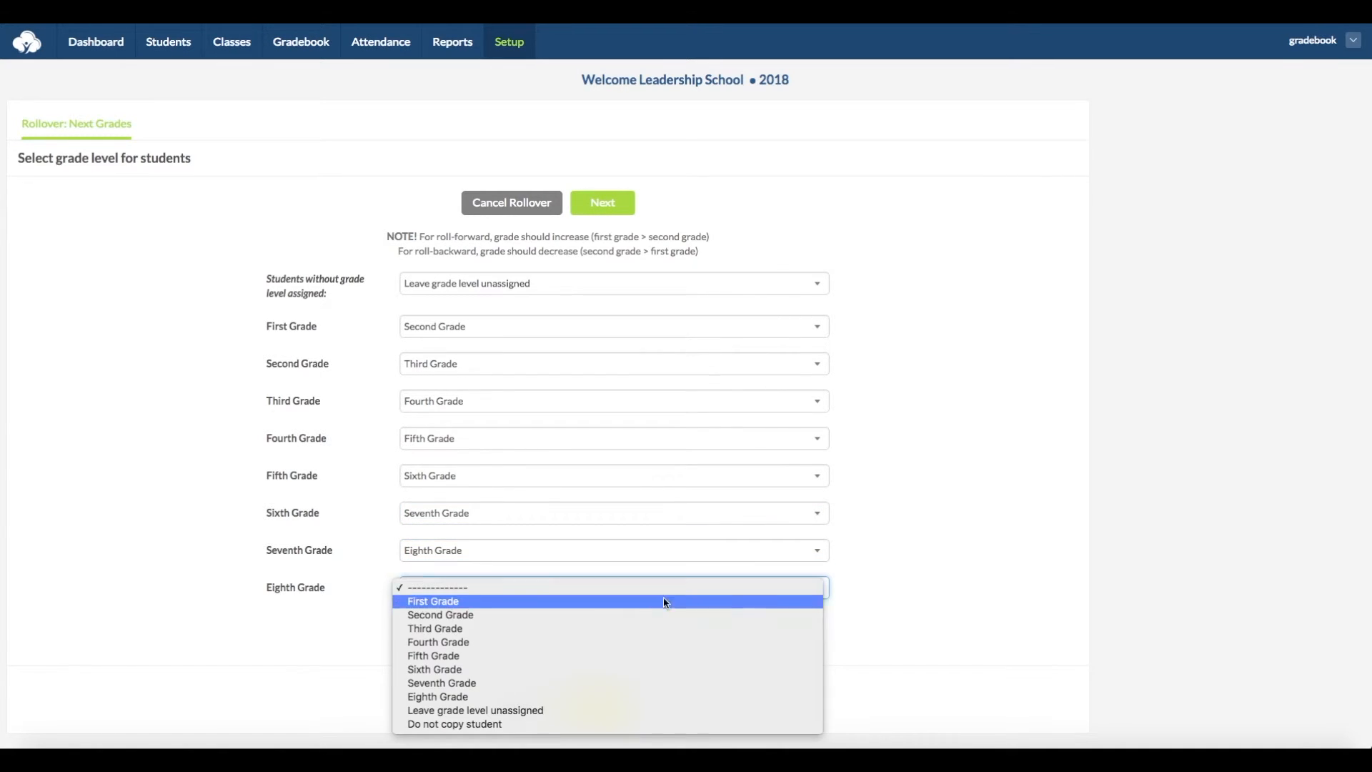
click(682, 719)
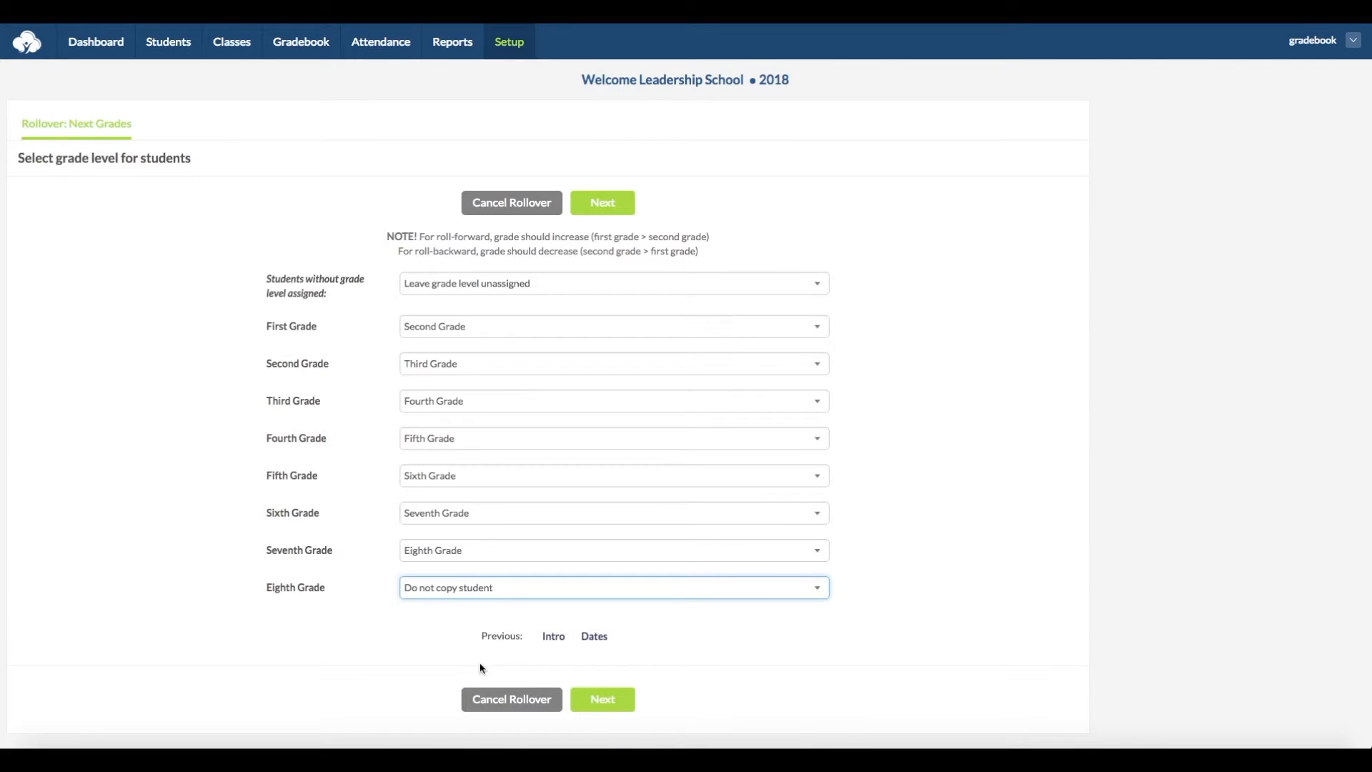
click(603, 699)
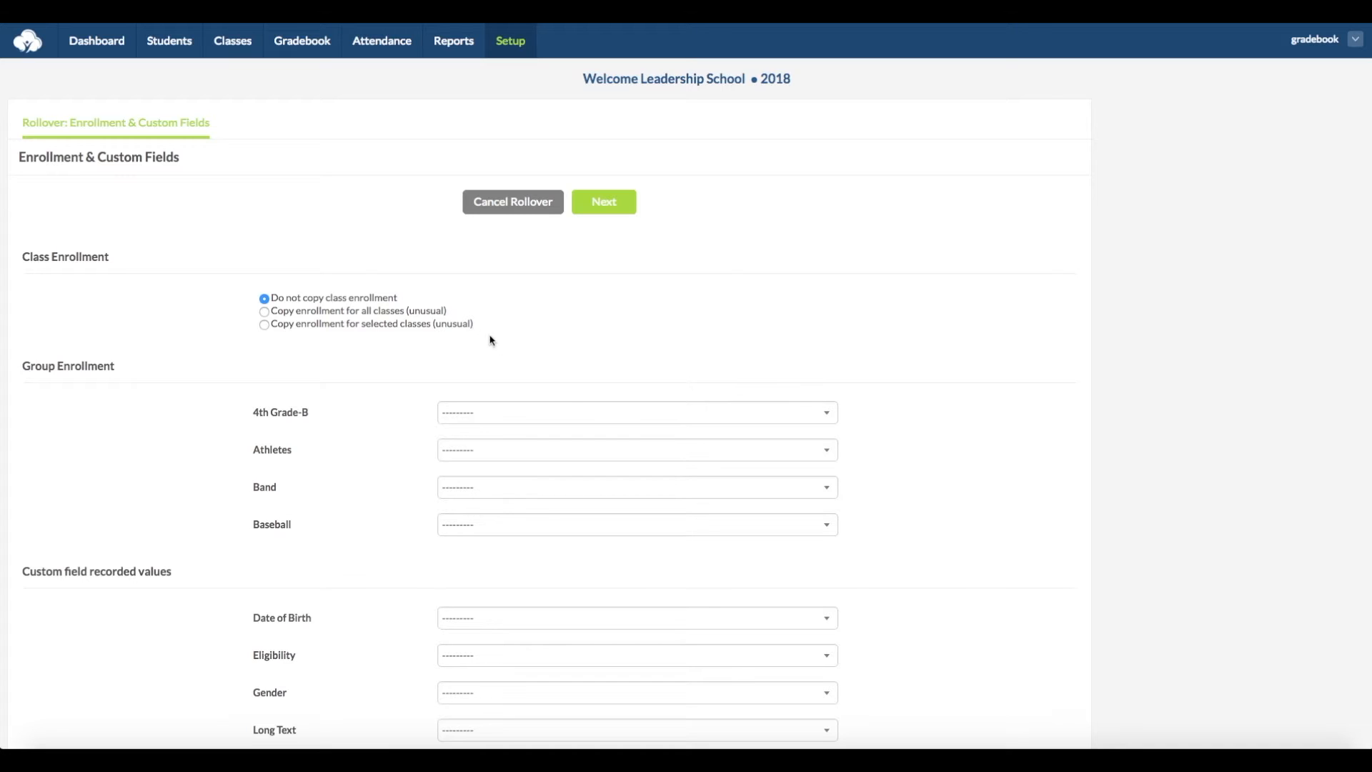
- Set the rollover to copy group enrollment for 4th Grade-B, Band and Baseball, but not for Athletes
click(595, 414)
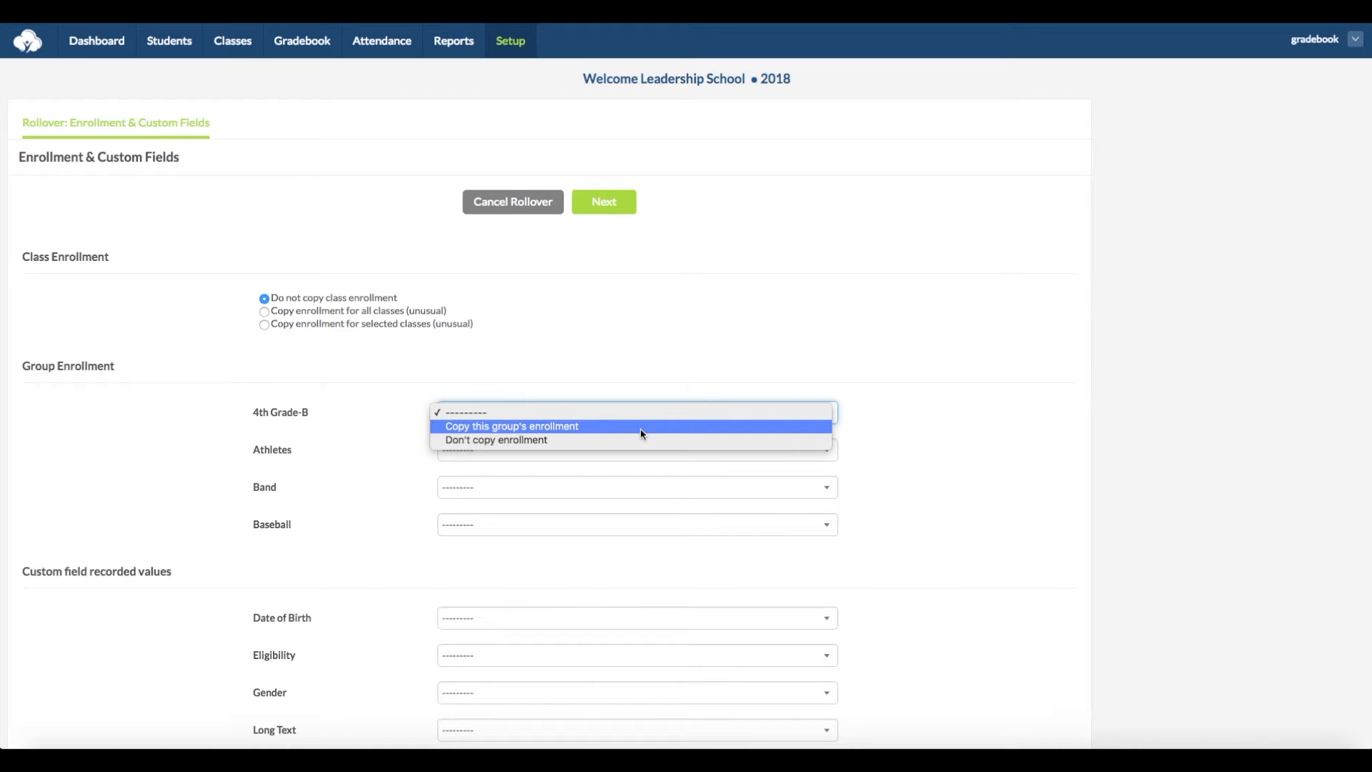
click(642, 433)
click(644, 449)
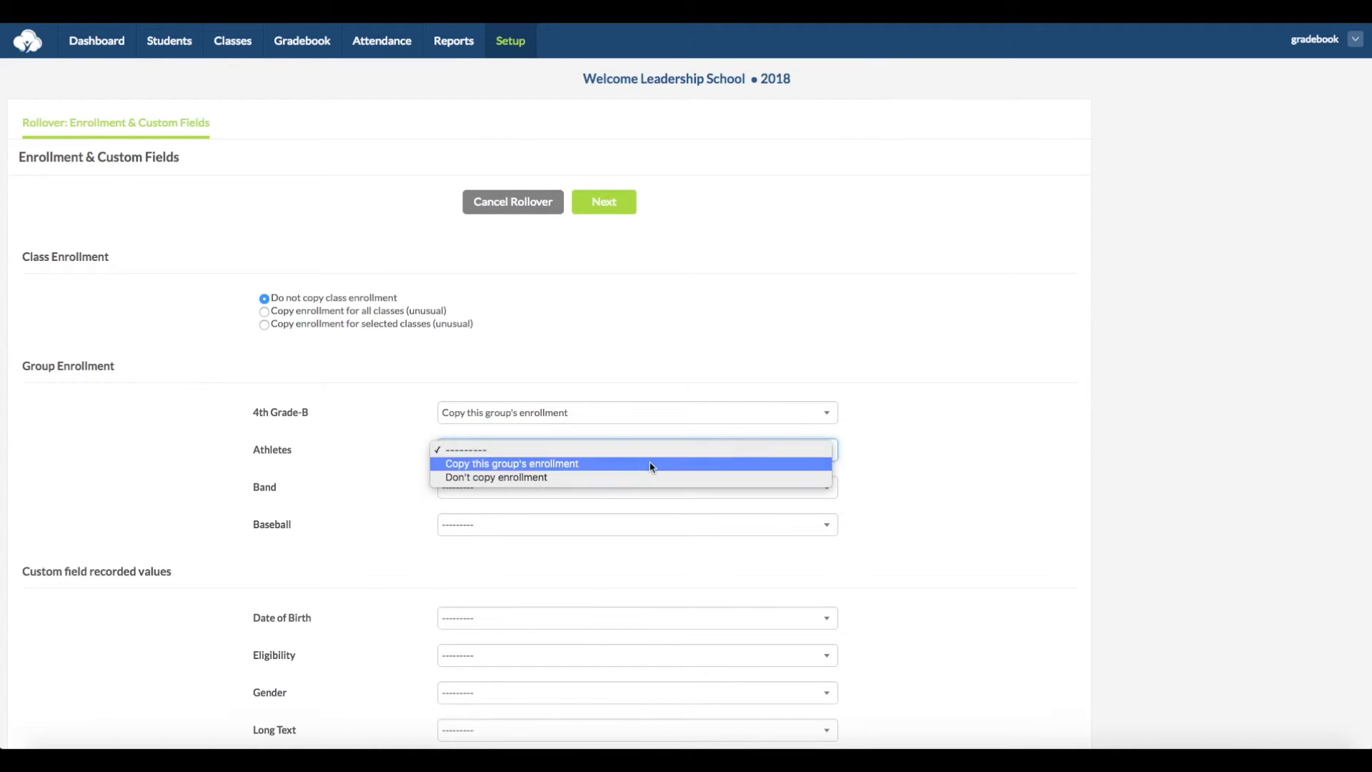
click(652, 467)
click(650, 458)
click(650, 463)
click(656, 489)
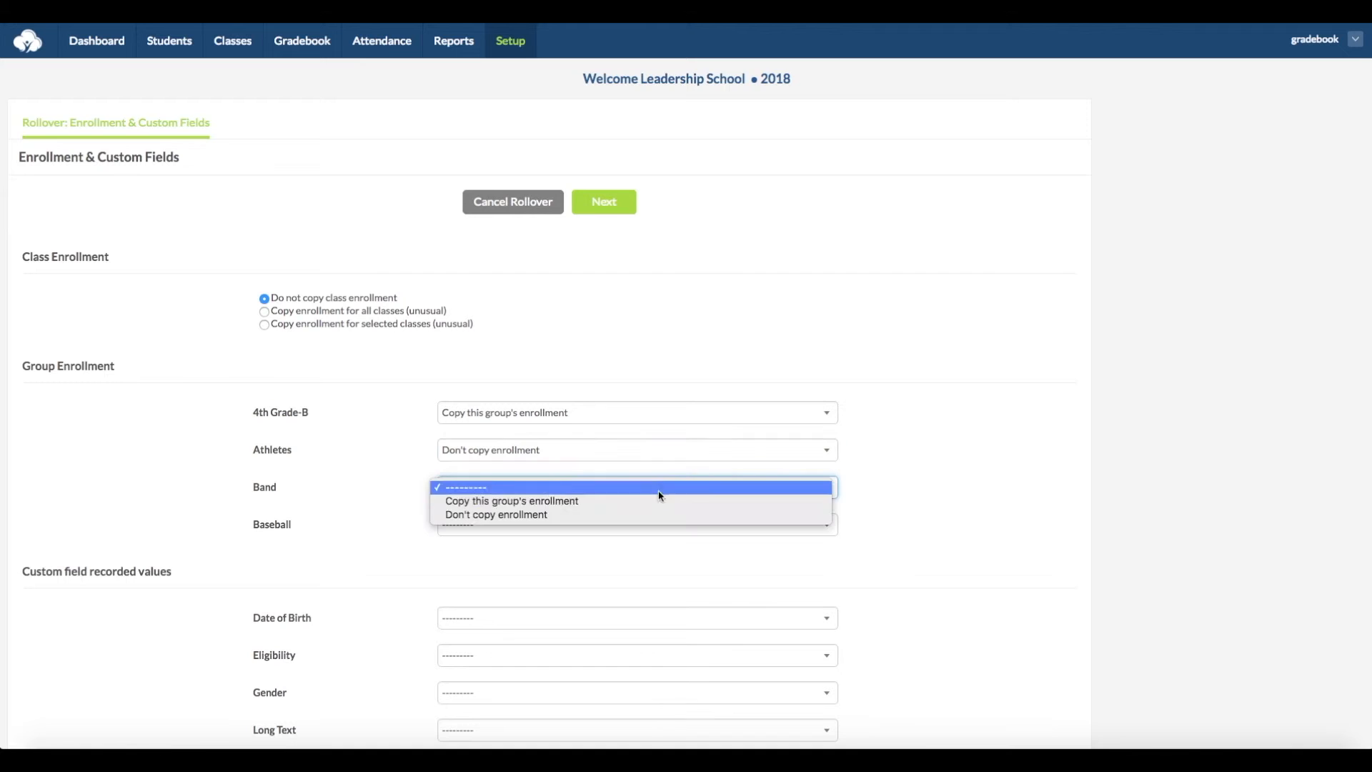
click(675, 502)
click(681, 525)
click(684, 534)
- Set the rollover to copy recorded values for the Date of Birth, Eligibility, Gender, Long Text and Short Text custom fields
scroll(684, 535, down, 5)
click(777, 321)
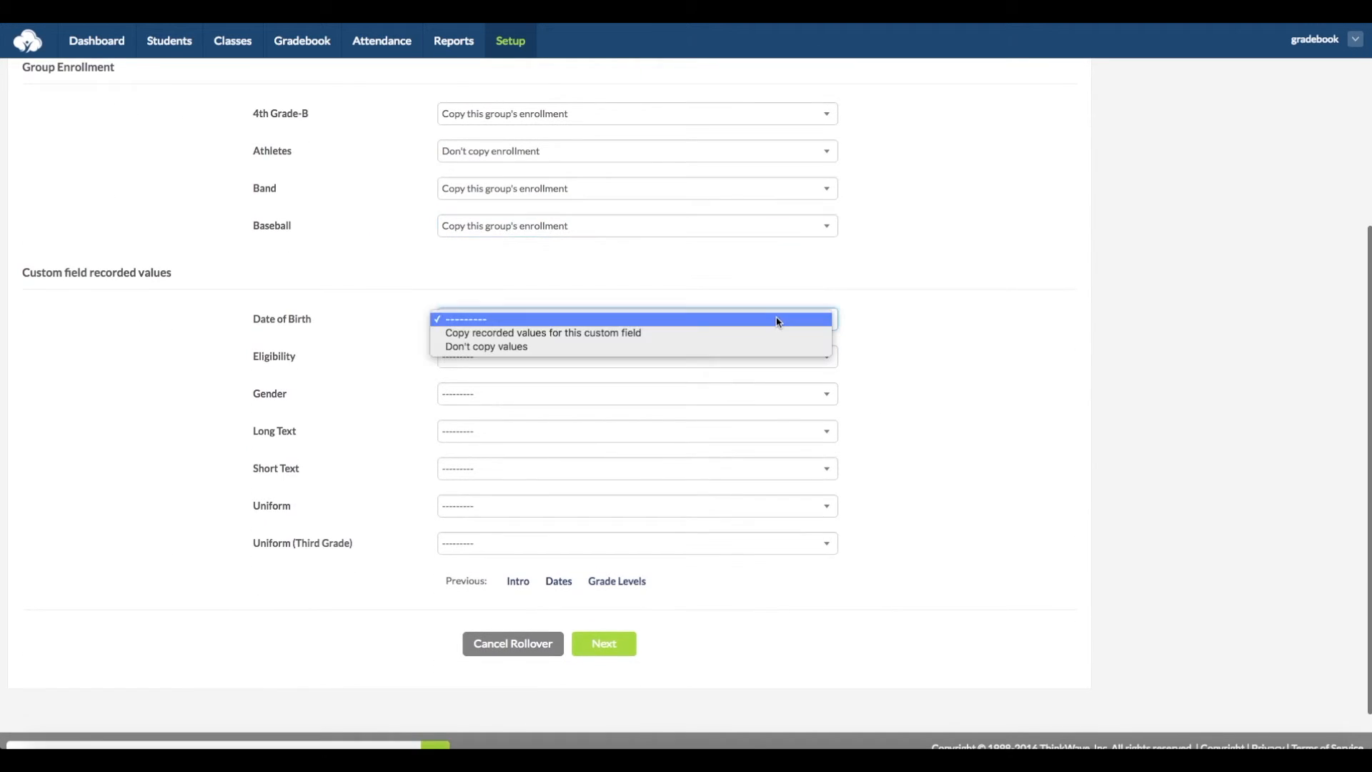
click(781, 338)
click(785, 359)
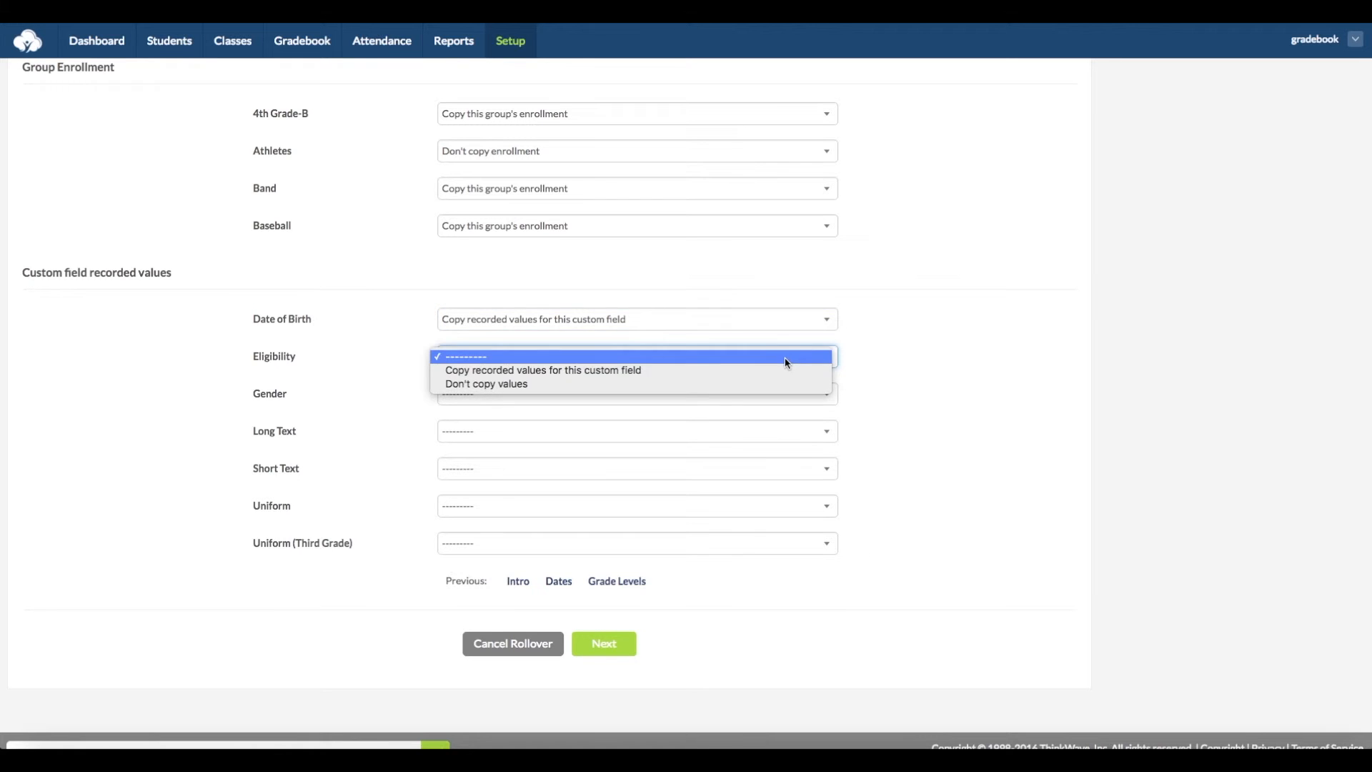
click(784, 372)
click(789, 396)
click(796, 409)
click(794, 436)
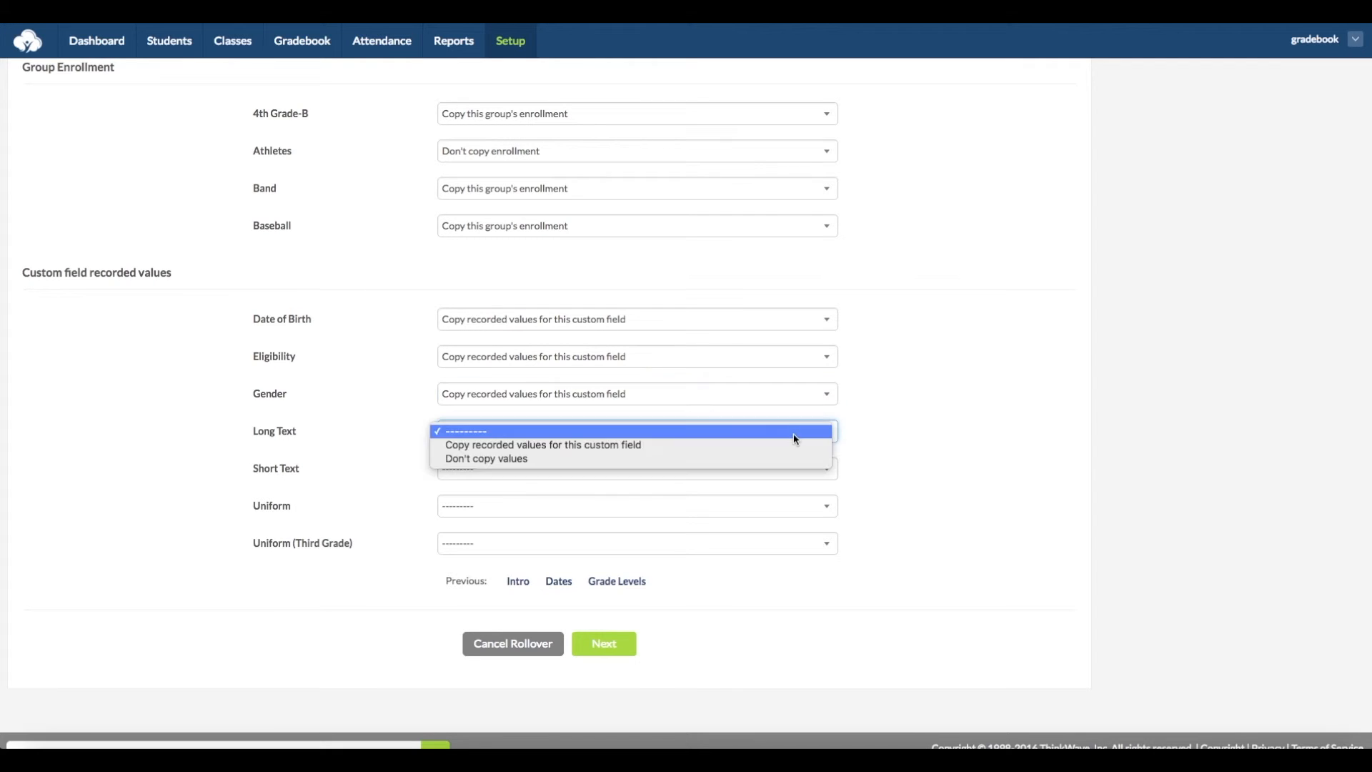
click(792, 445)
click(794, 470)
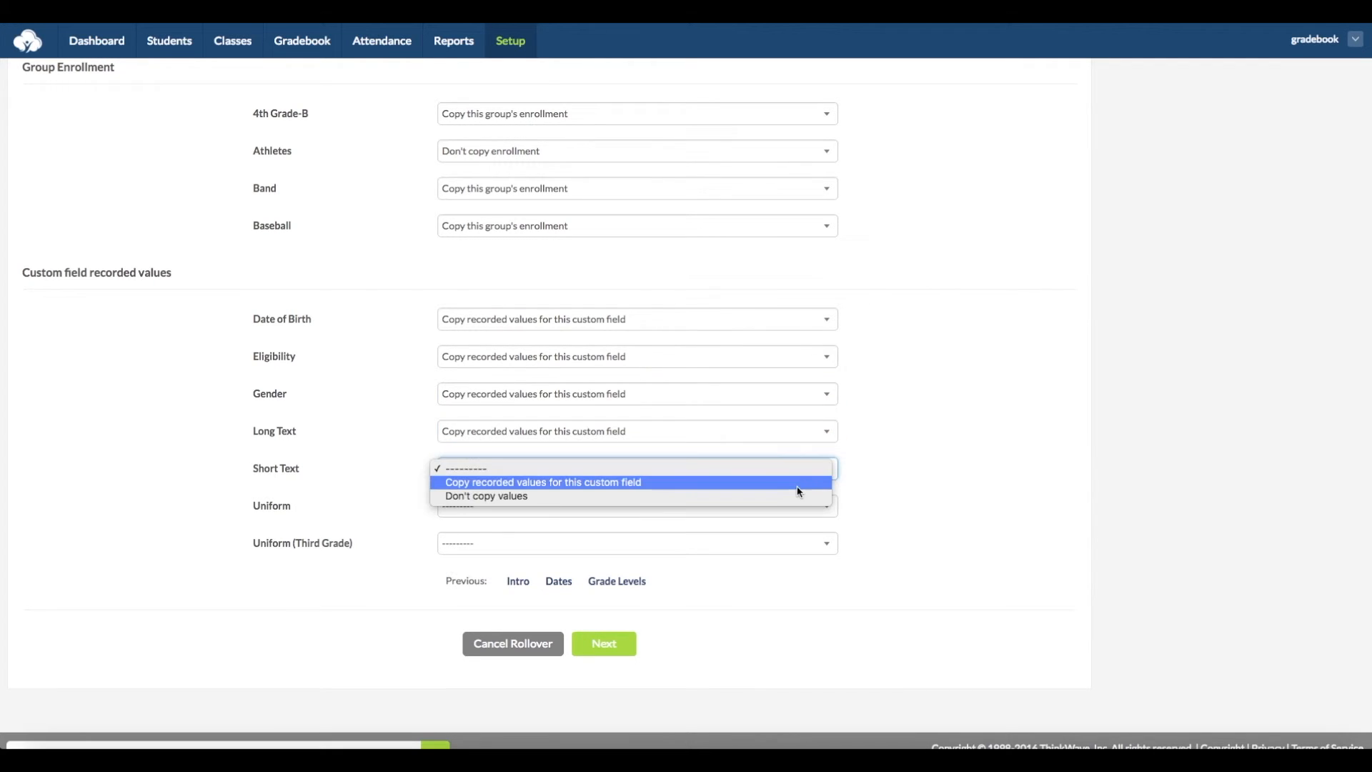
click(781, 486)
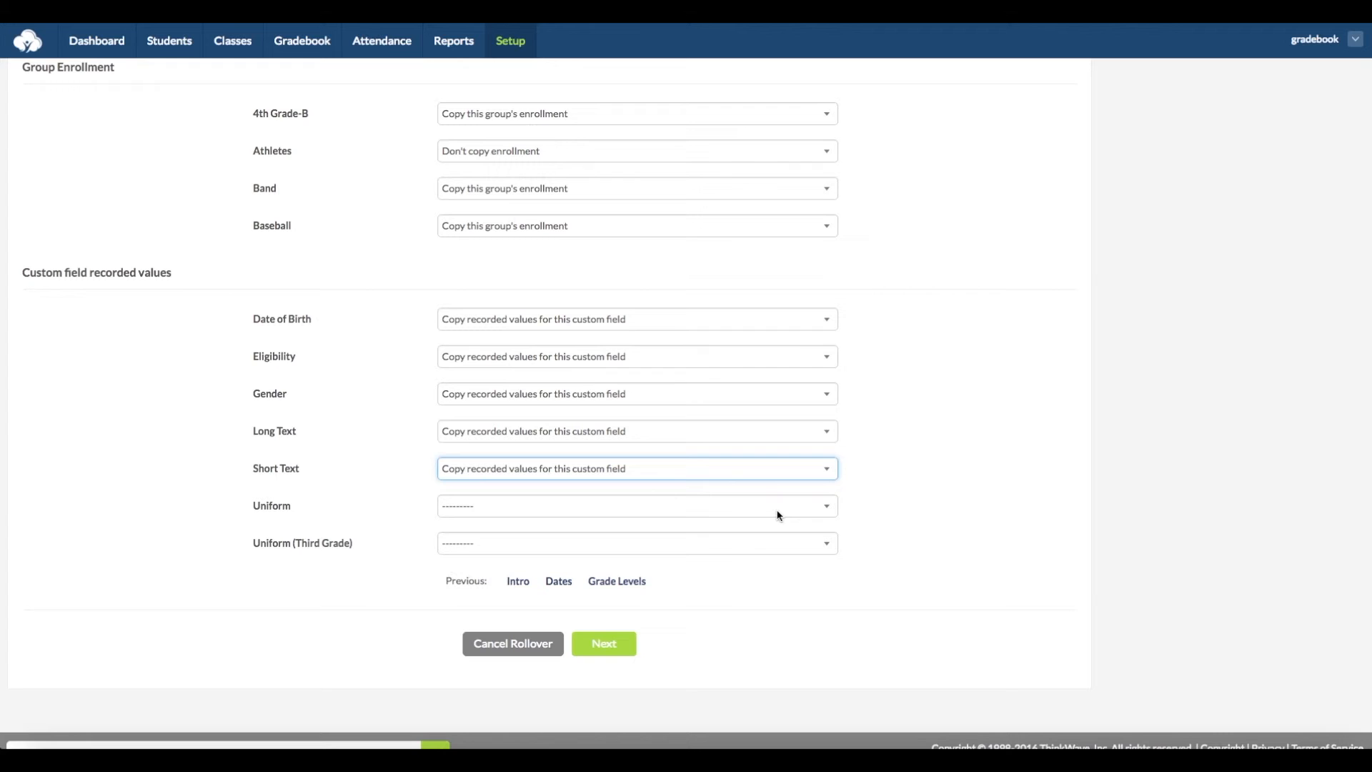
click(777, 515)
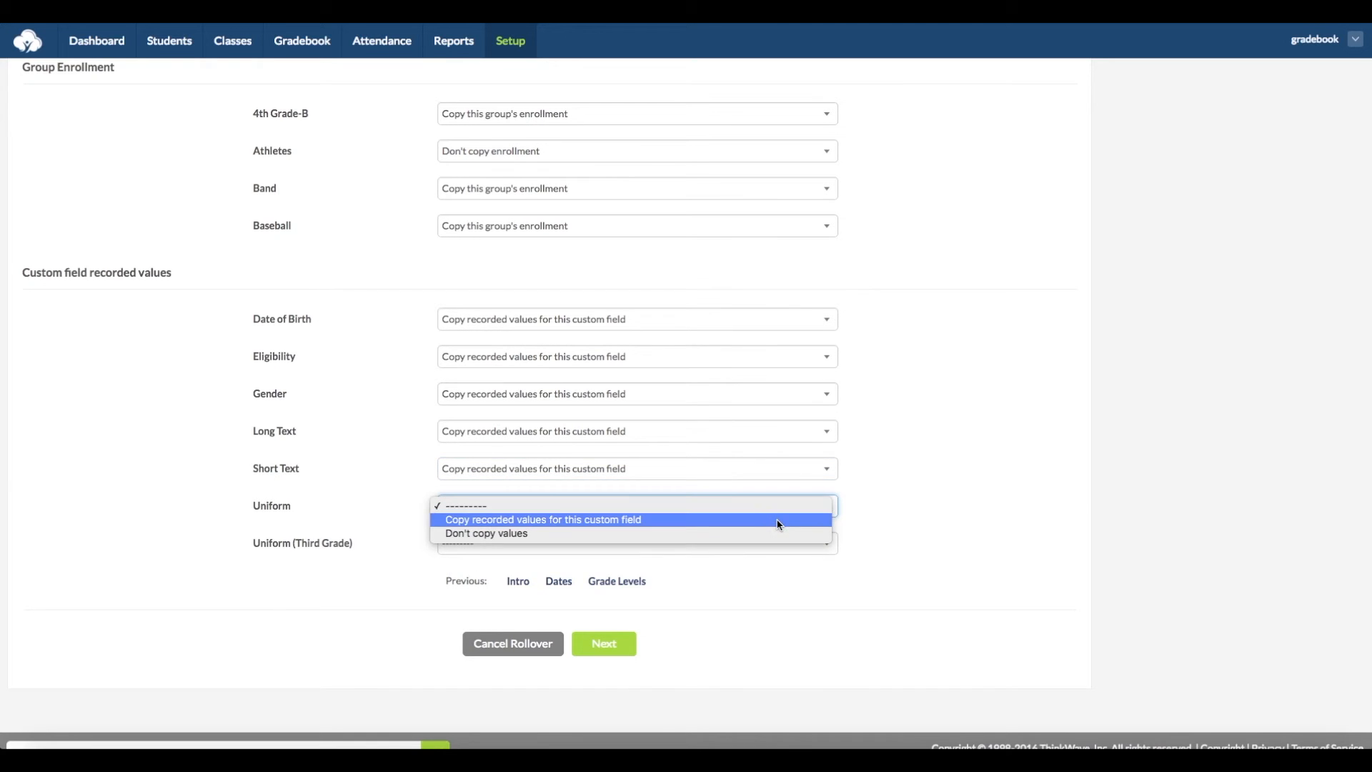
click(778, 525)
click(777, 511)
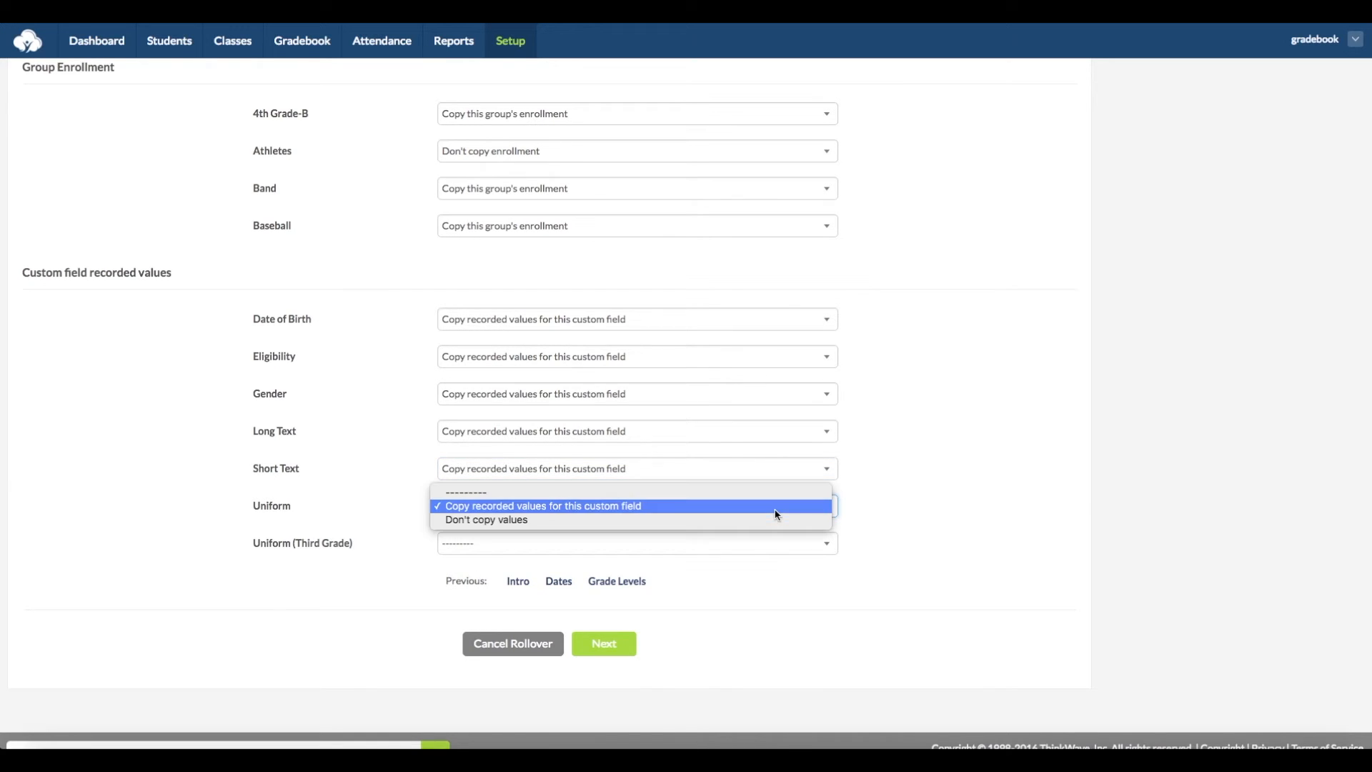
click(879, 508)
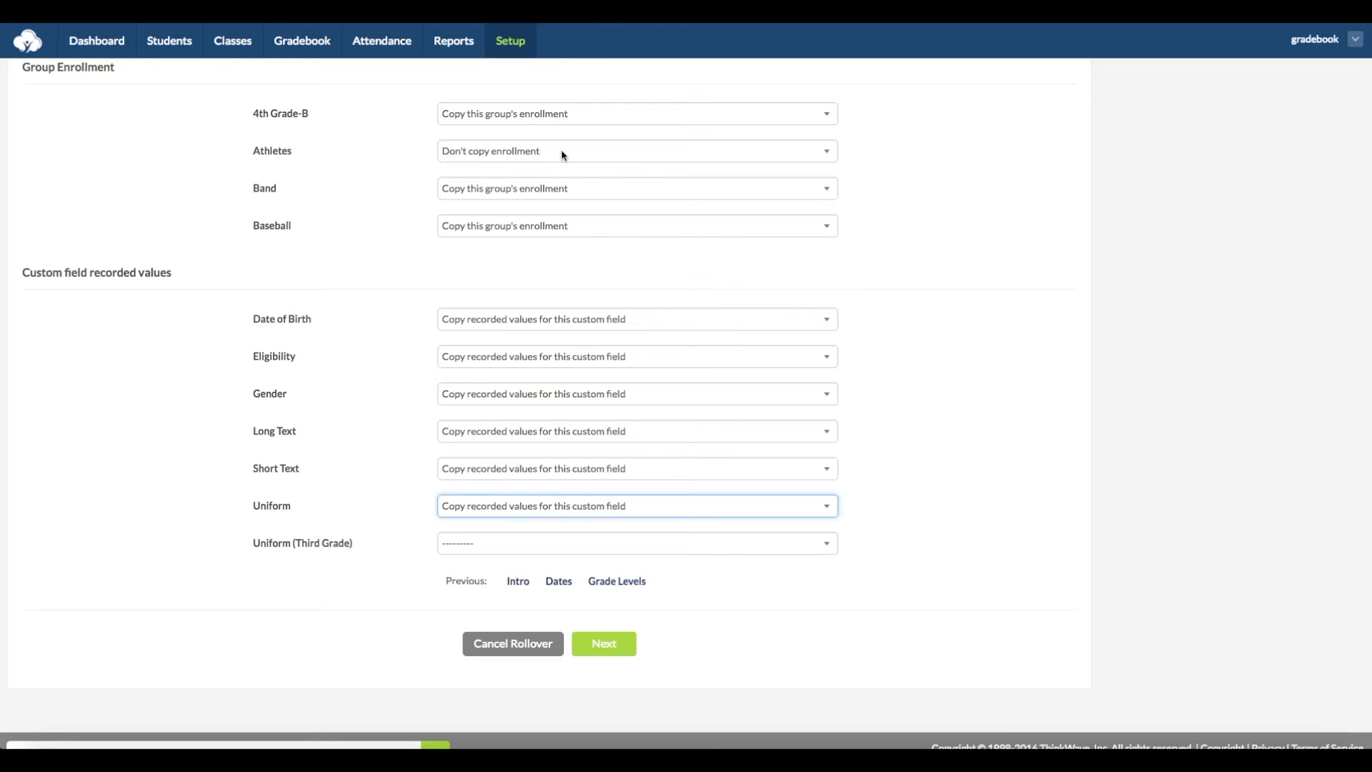
- Set the Uniform and Uniform (Third Grade) custom fields to "Don't copy values" and finalize the rollover
click(718, 508)
click(718, 521)
click(751, 553)
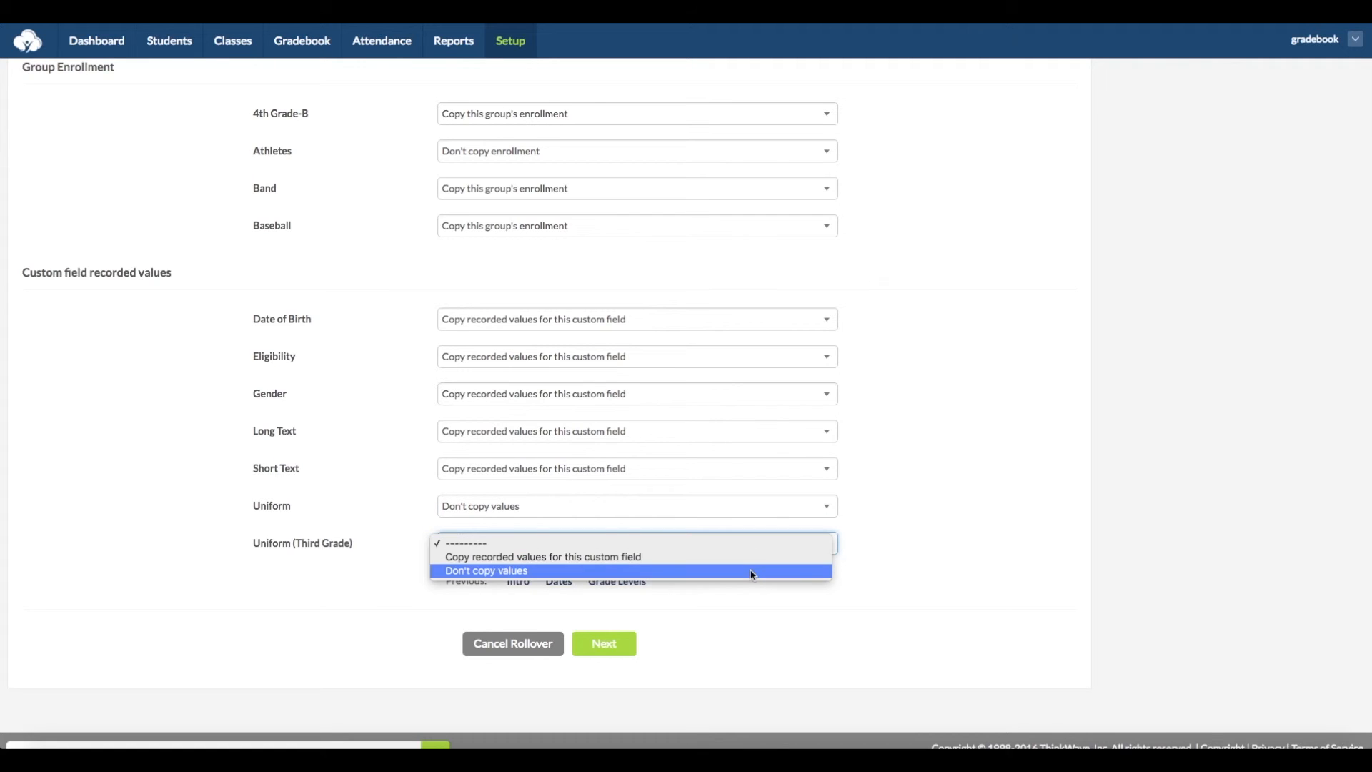
click(752, 571)
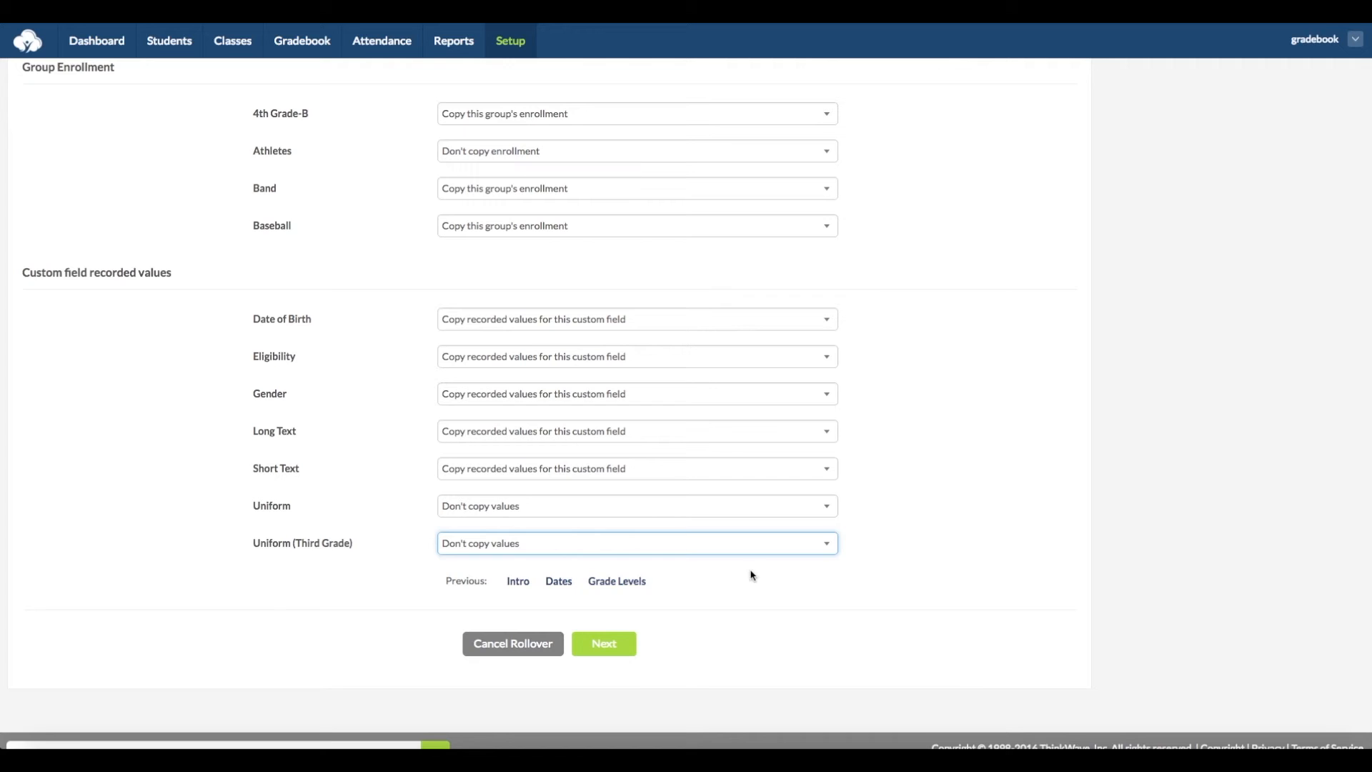
click(607, 651)
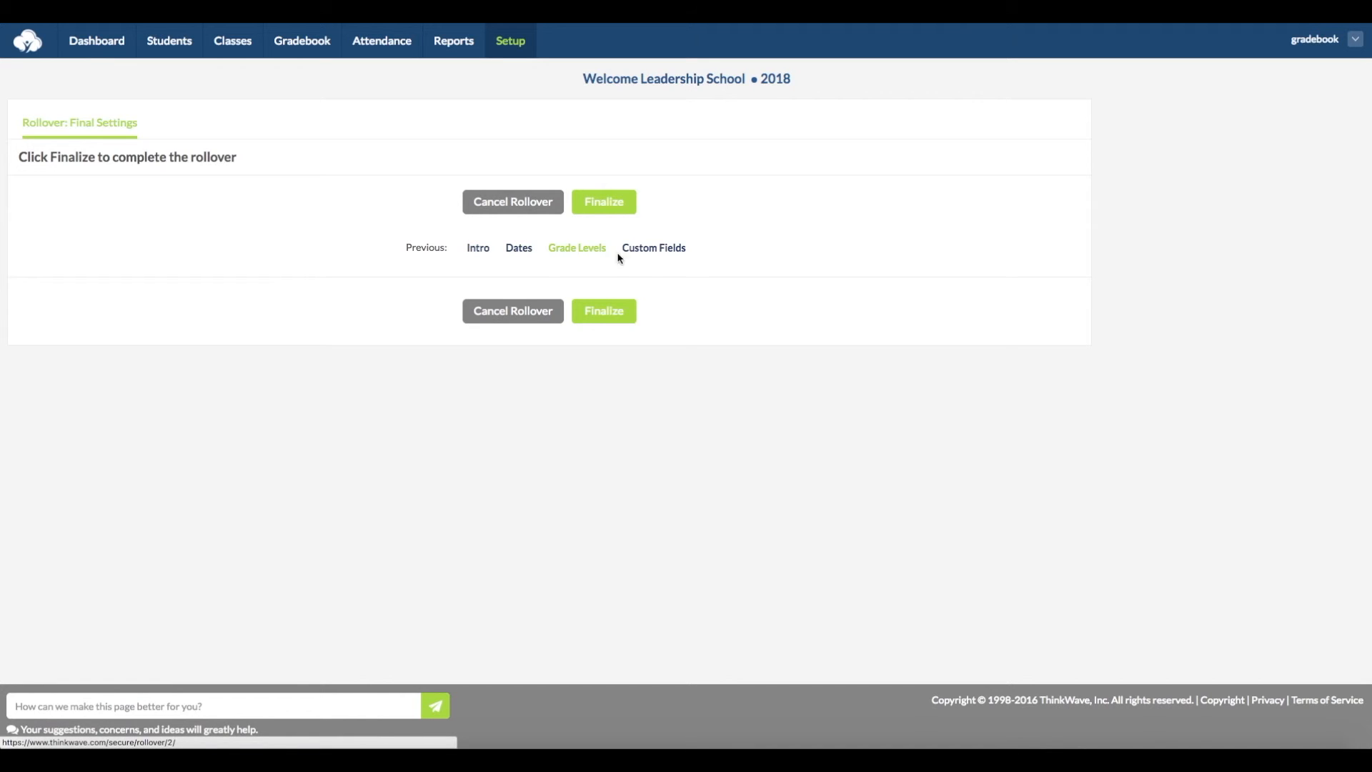
click(617, 207)
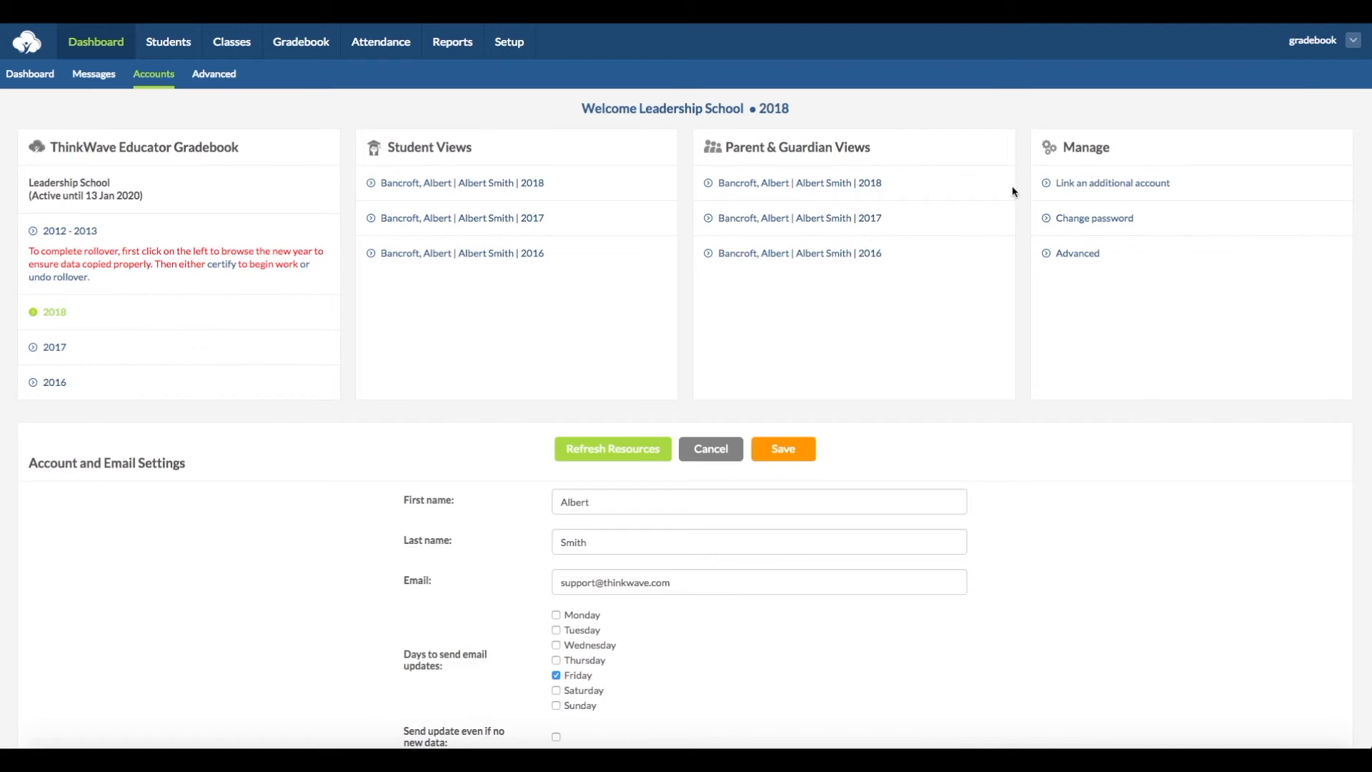
- Switch to the new 2012 - 2013 school year and look through its student, class, gradebook, attendance, report, setup and dashboard pages
click(1353, 41)
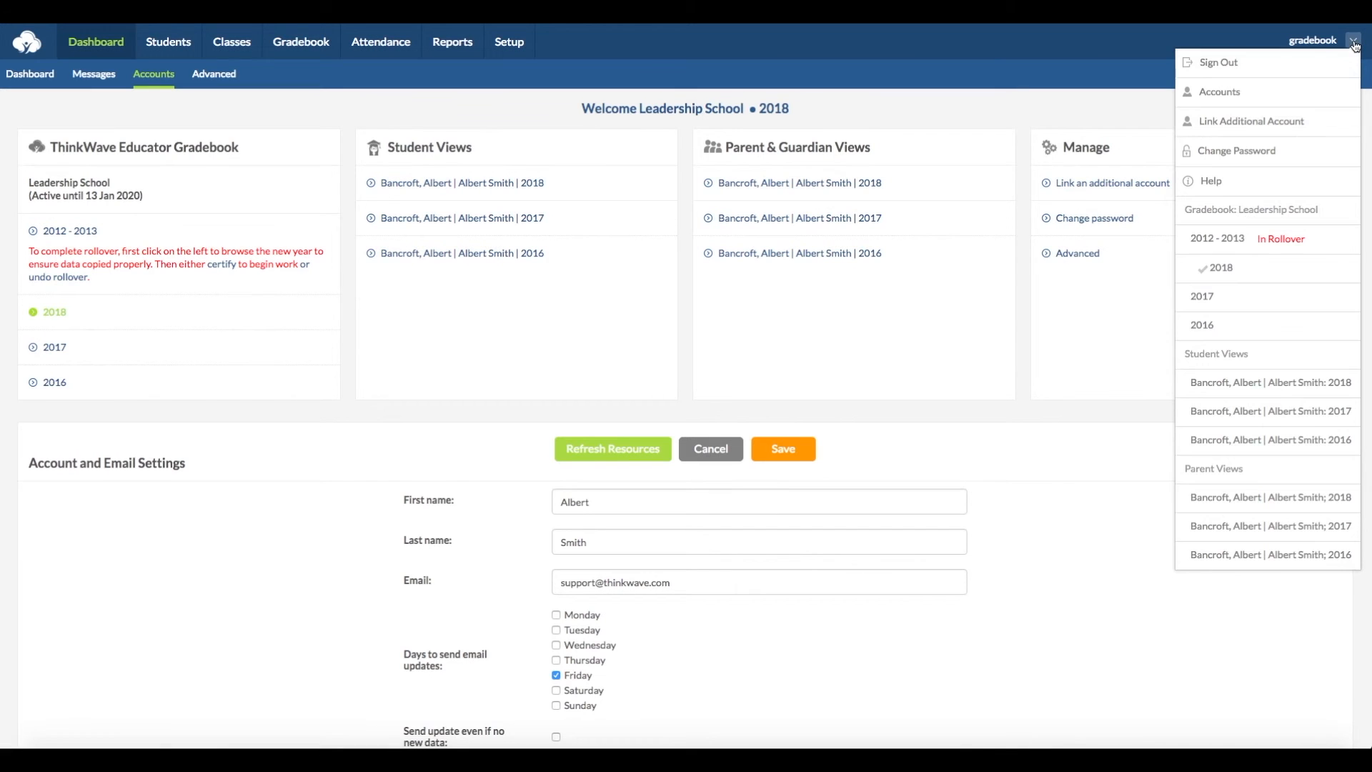
click(1239, 242)
click(159, 47)
click(231, 41)
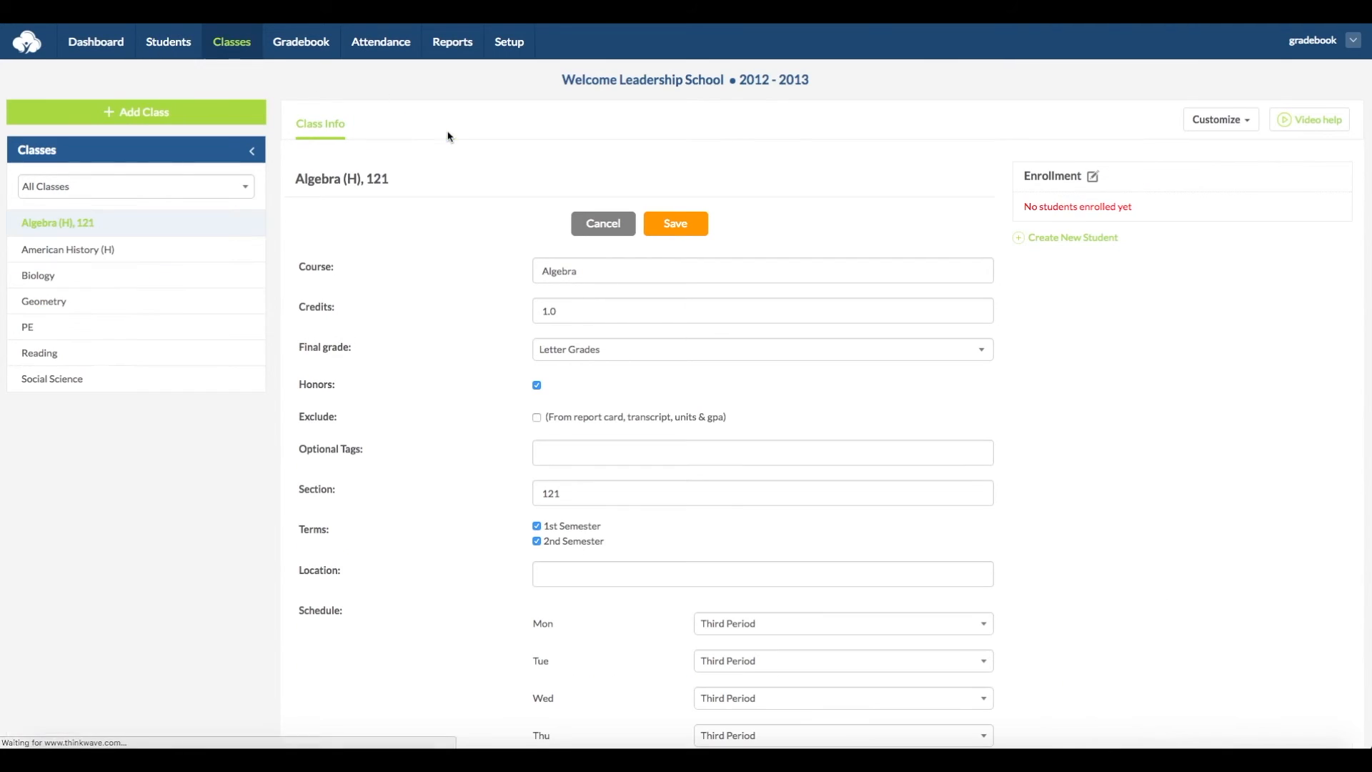
click(301, 41)
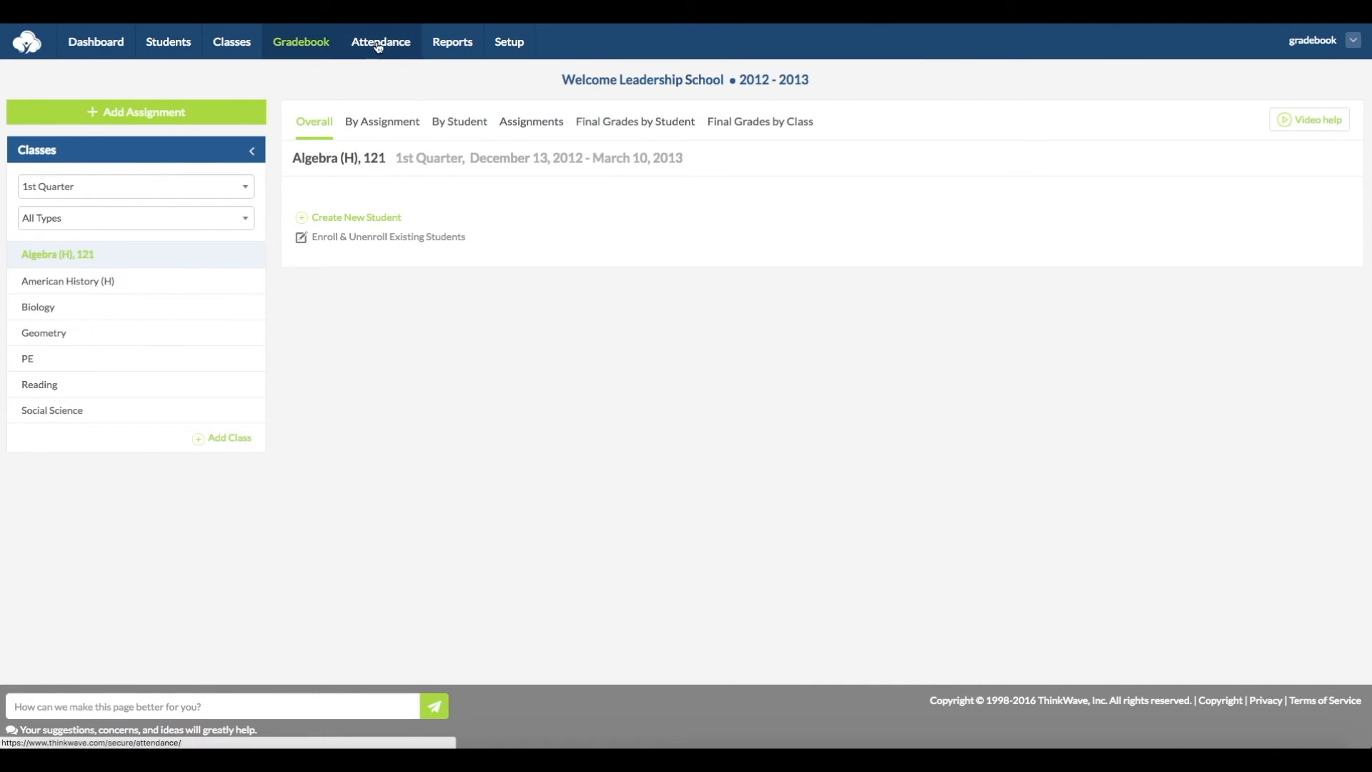
click(379, 47)
click(453, 42)
click(509, 41)
click(95, 42)
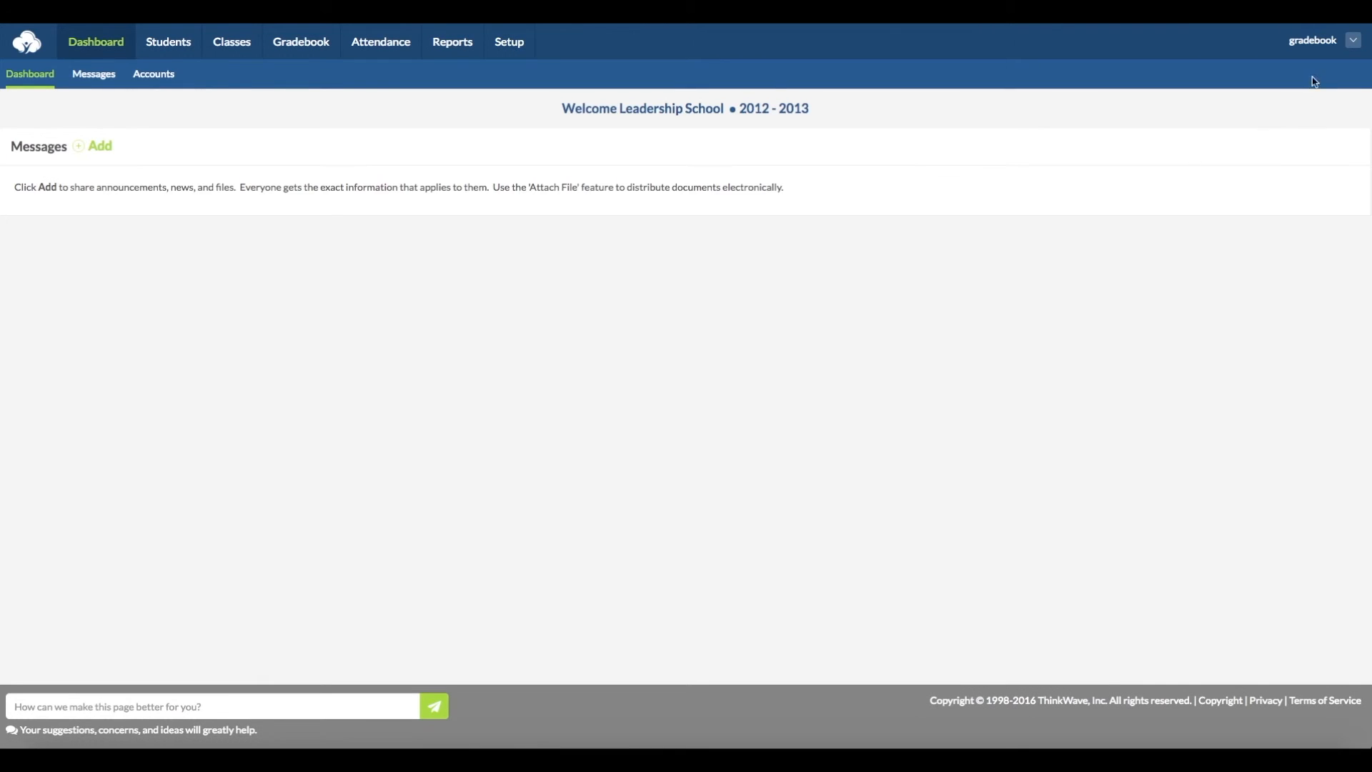
- Open the rollover certification and mark both key items as checked: year, term and subterm dates, and copied students, grade levels and custom fields
click(1353, 40)
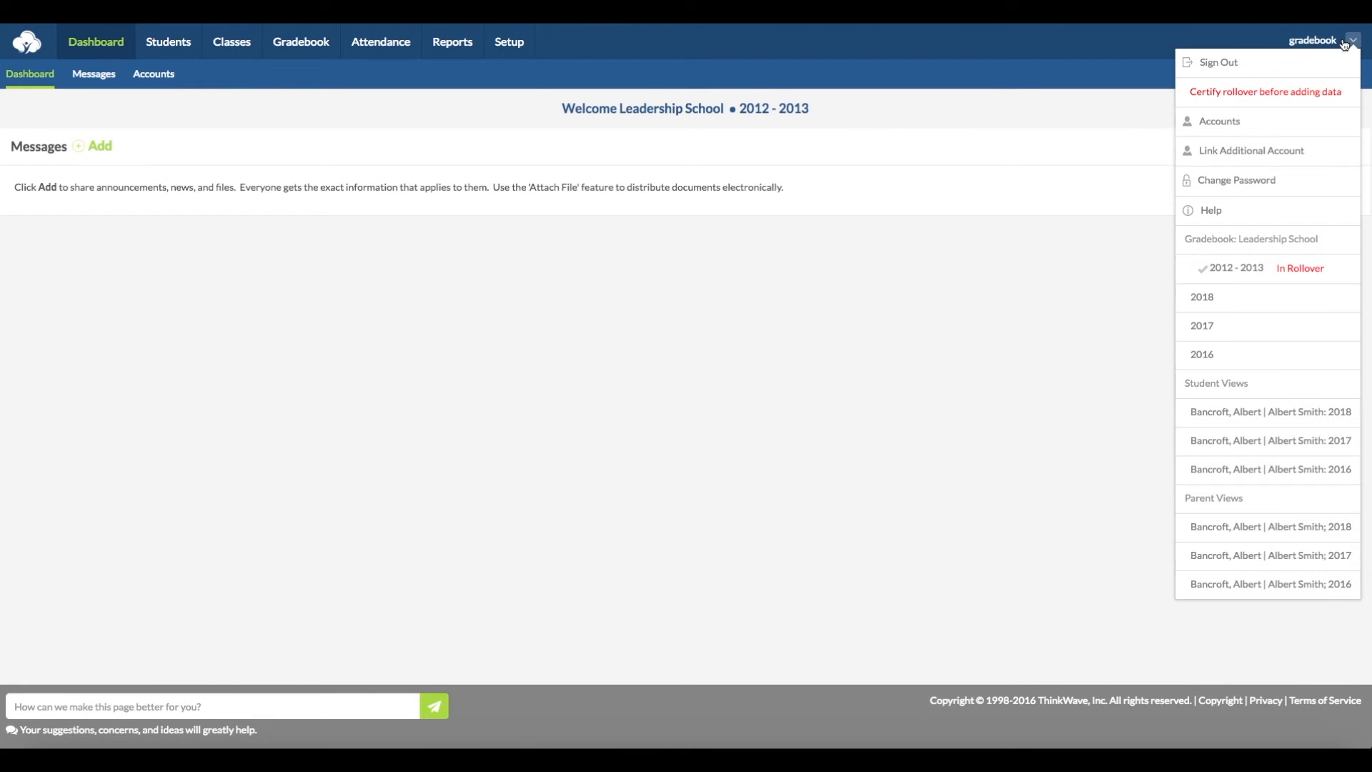
click(1304, 95)
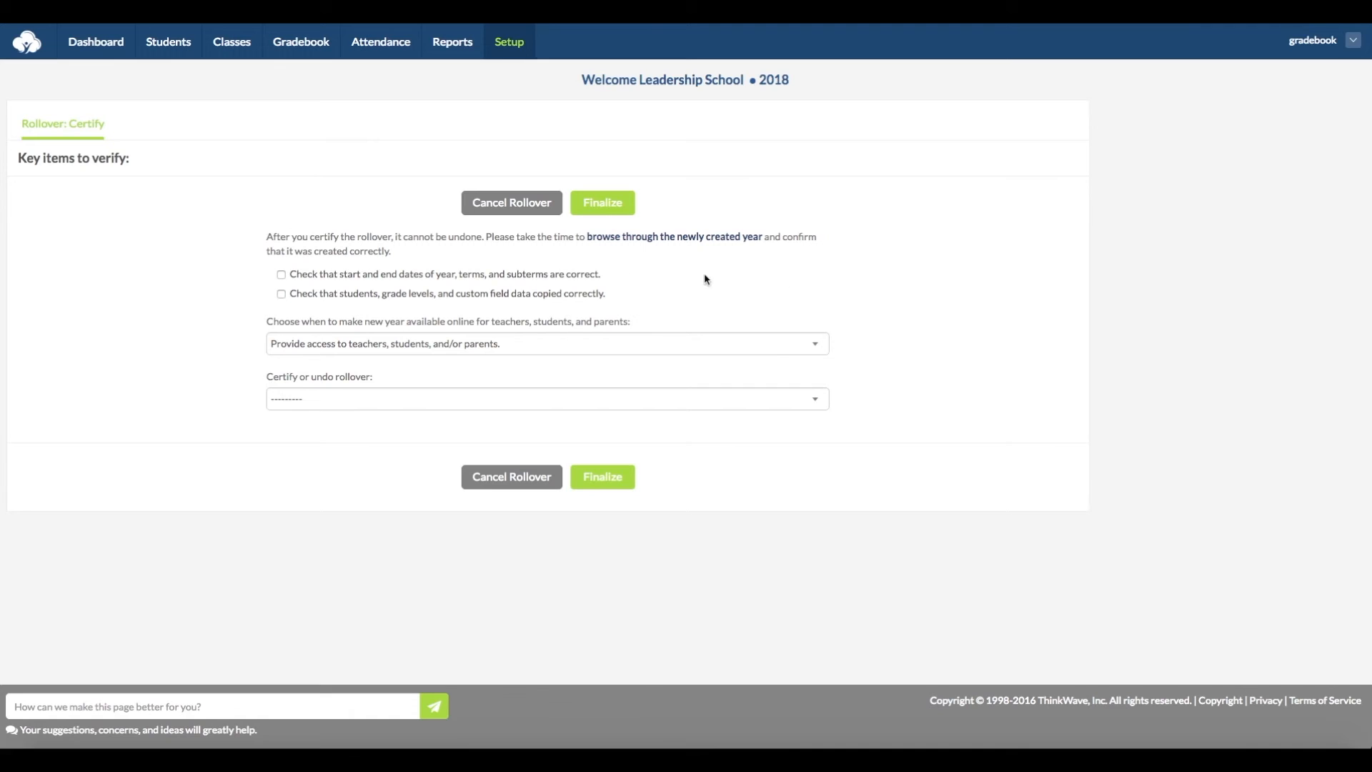
click(282, 276)
click(281, 295)
- Choose not to provide teachers, students and/or parents access to the new year, and certify the rollover with "Finalize Rollover"
click(372, 346)
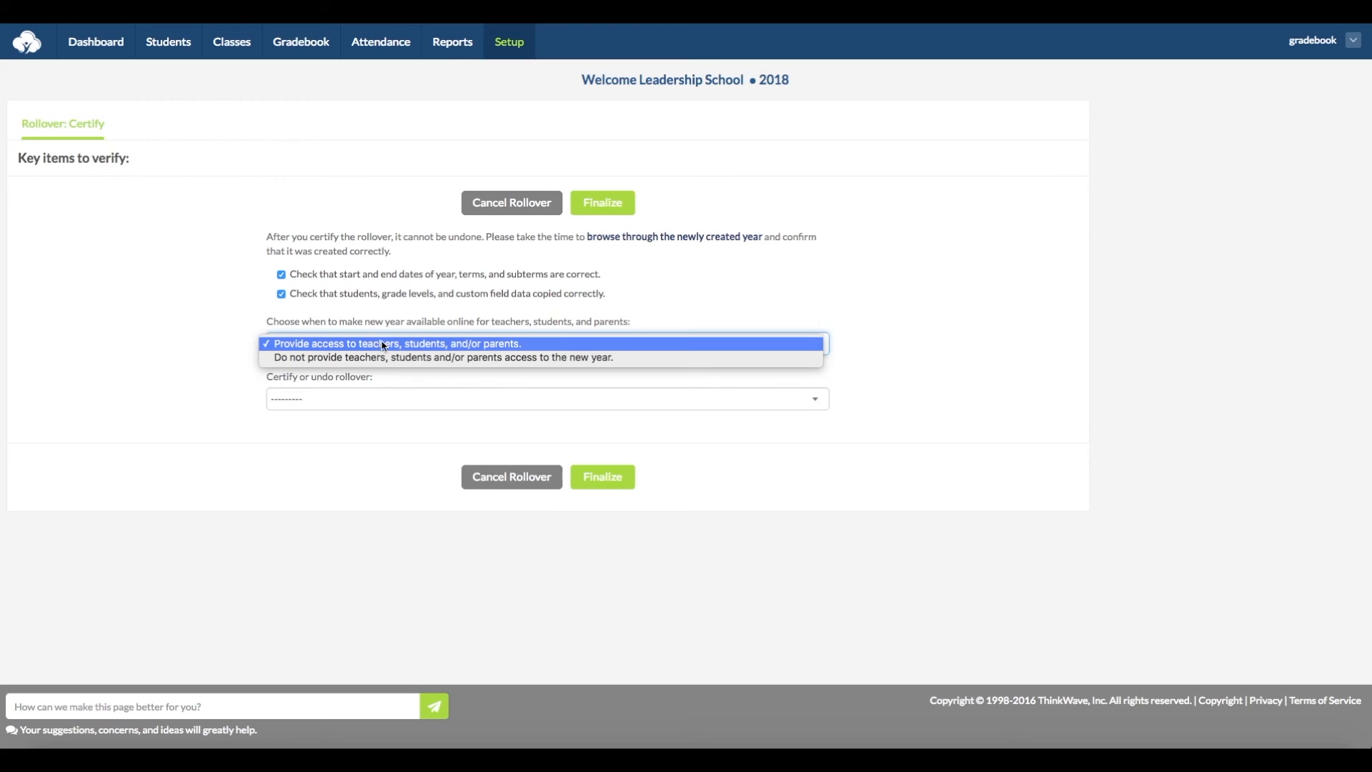
click(684, 362)
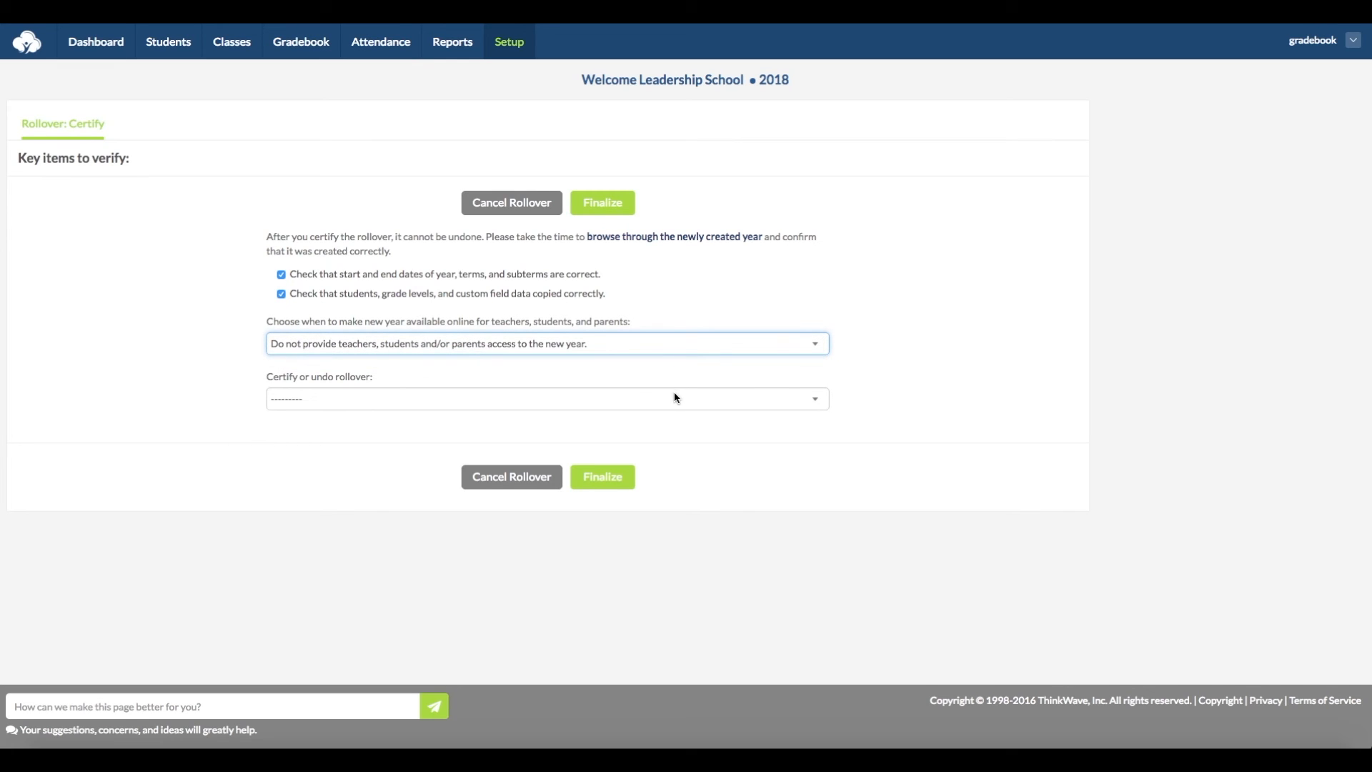
click(676, 397)
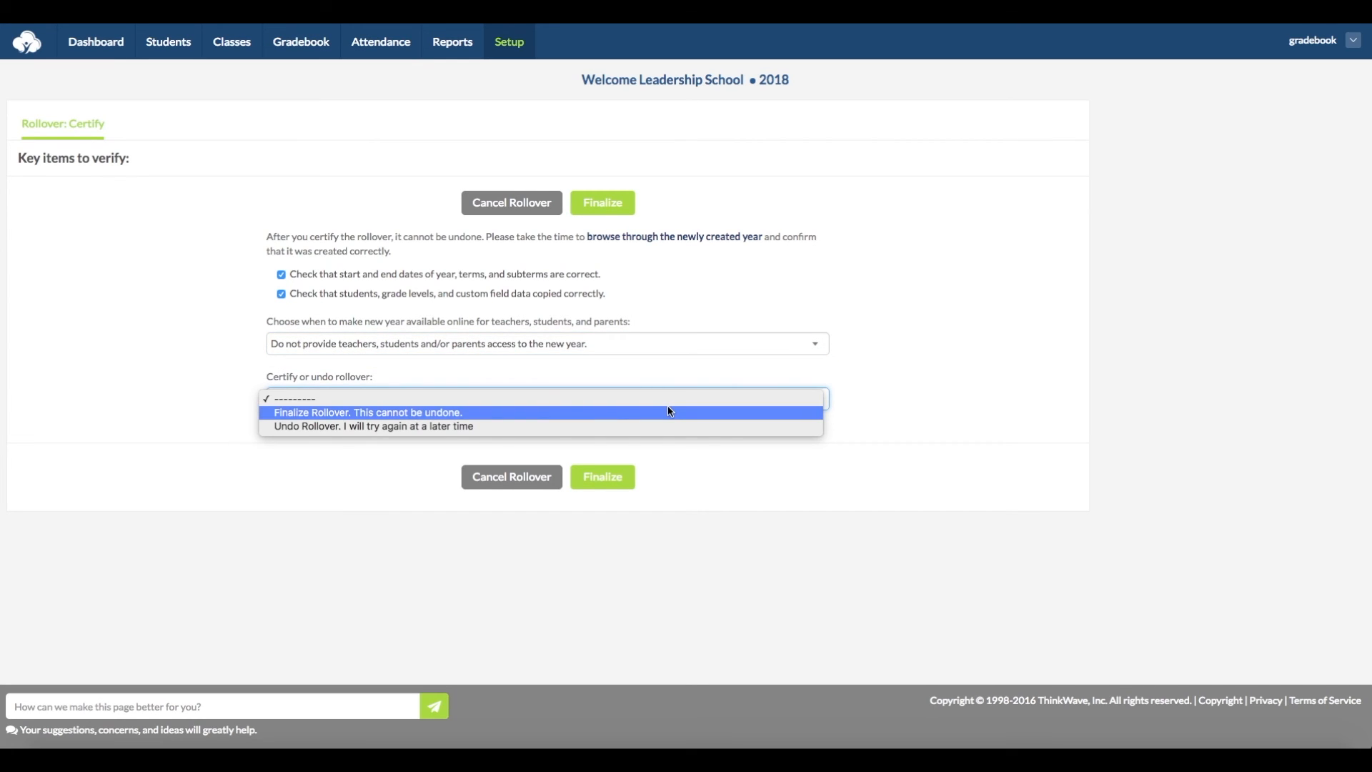
click(671, 411)
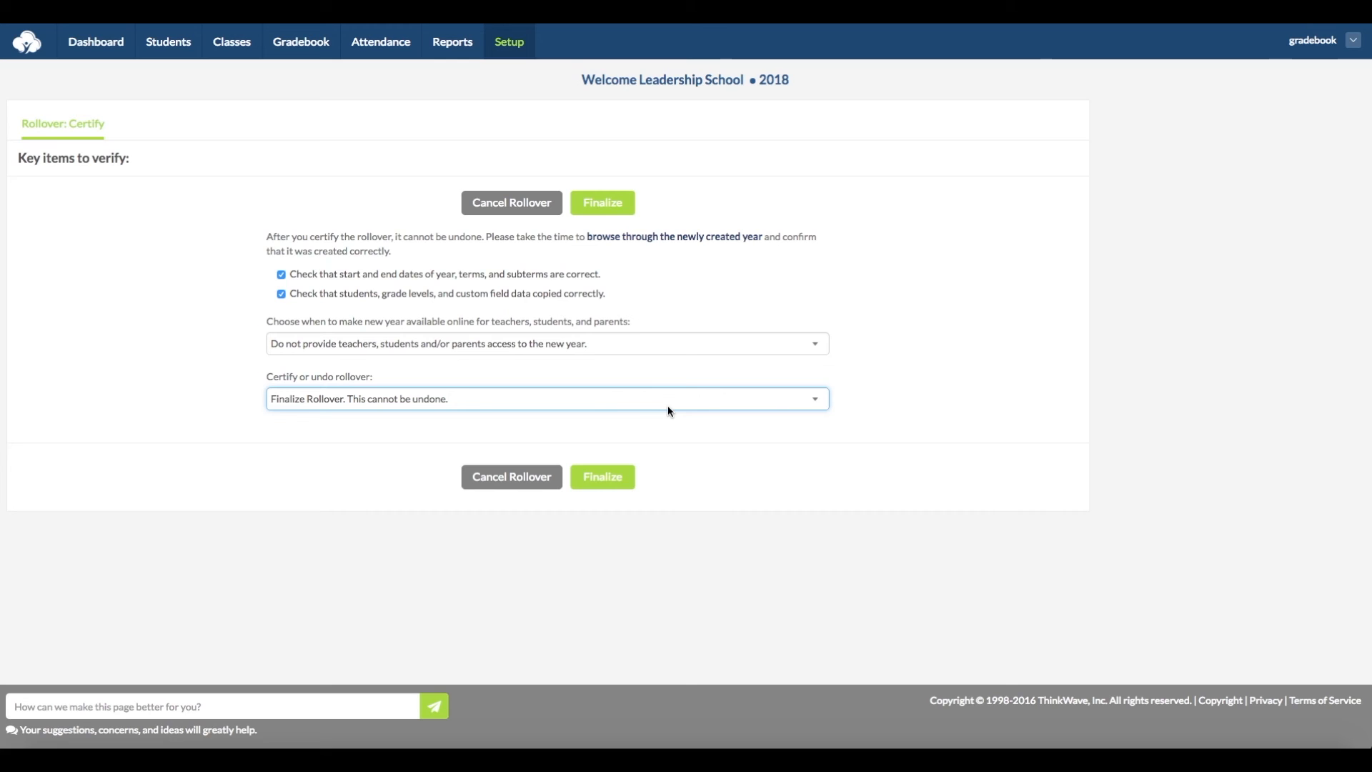
click(604, 206)
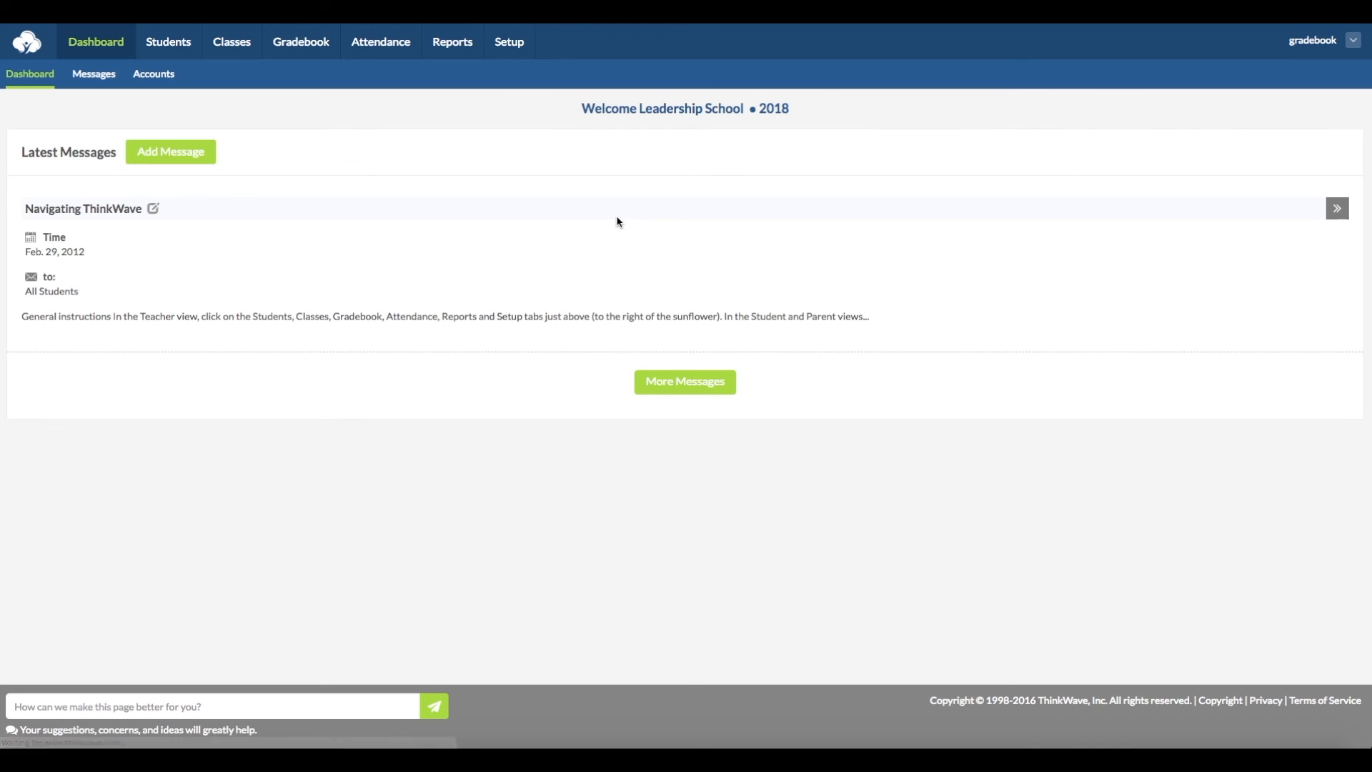
- Examine the editable school name and address details in the general setup, and return to the setup overview without editing them
click(519, 45)
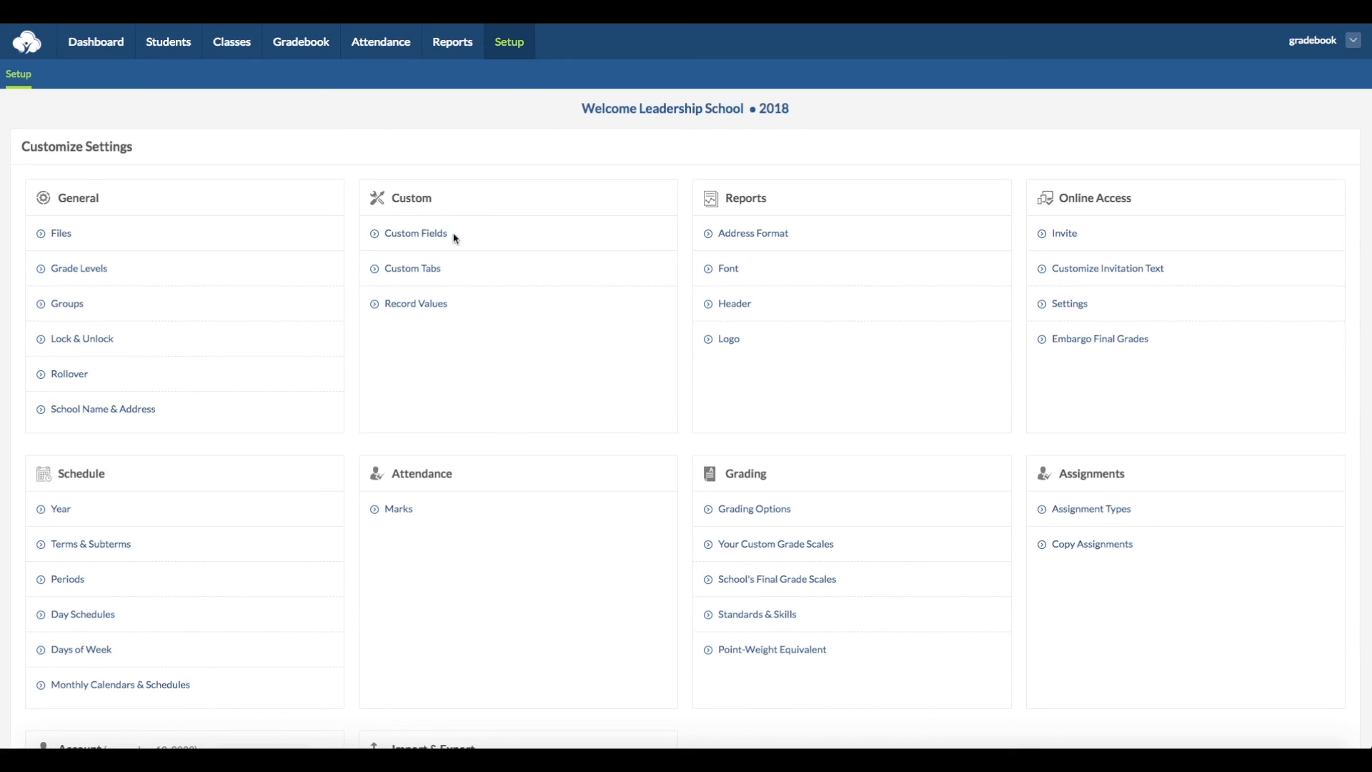
click(140, 411)
click(533, 256)
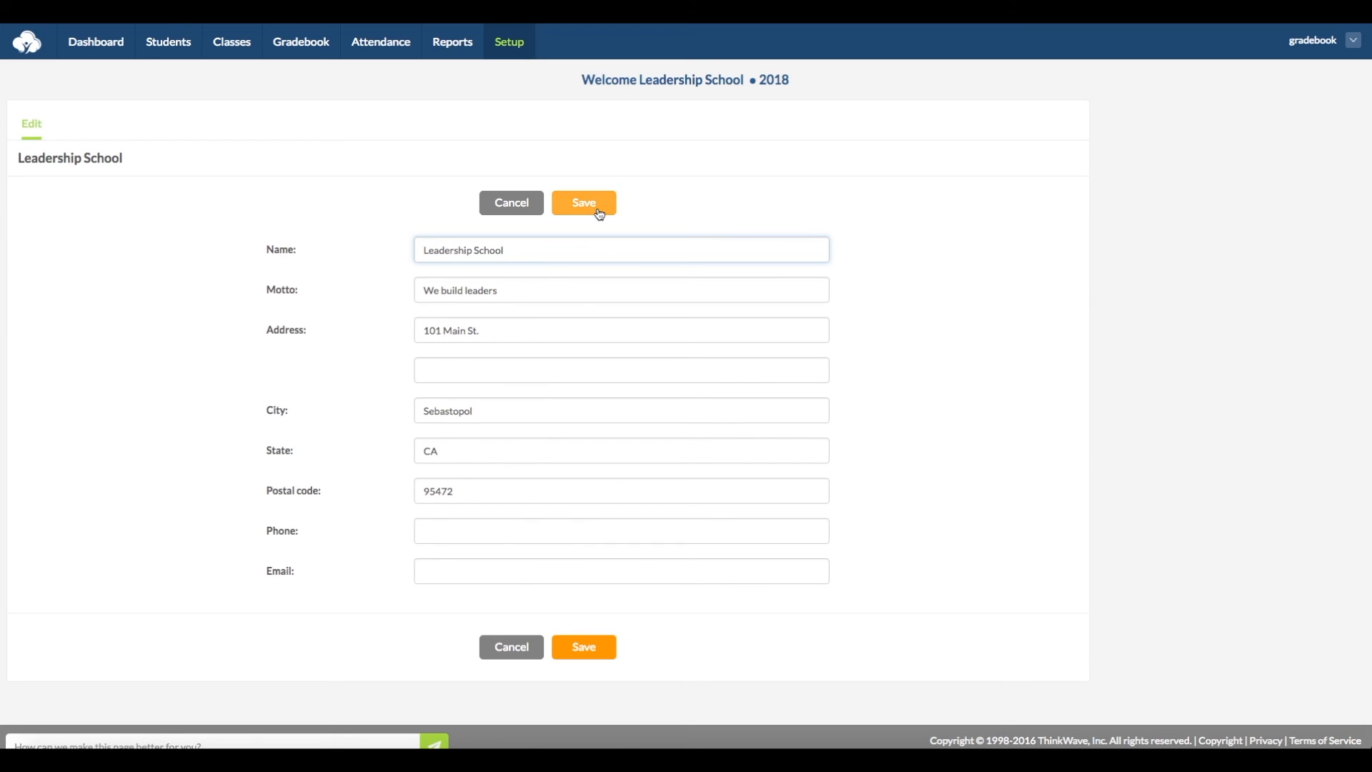
click(509, 45)
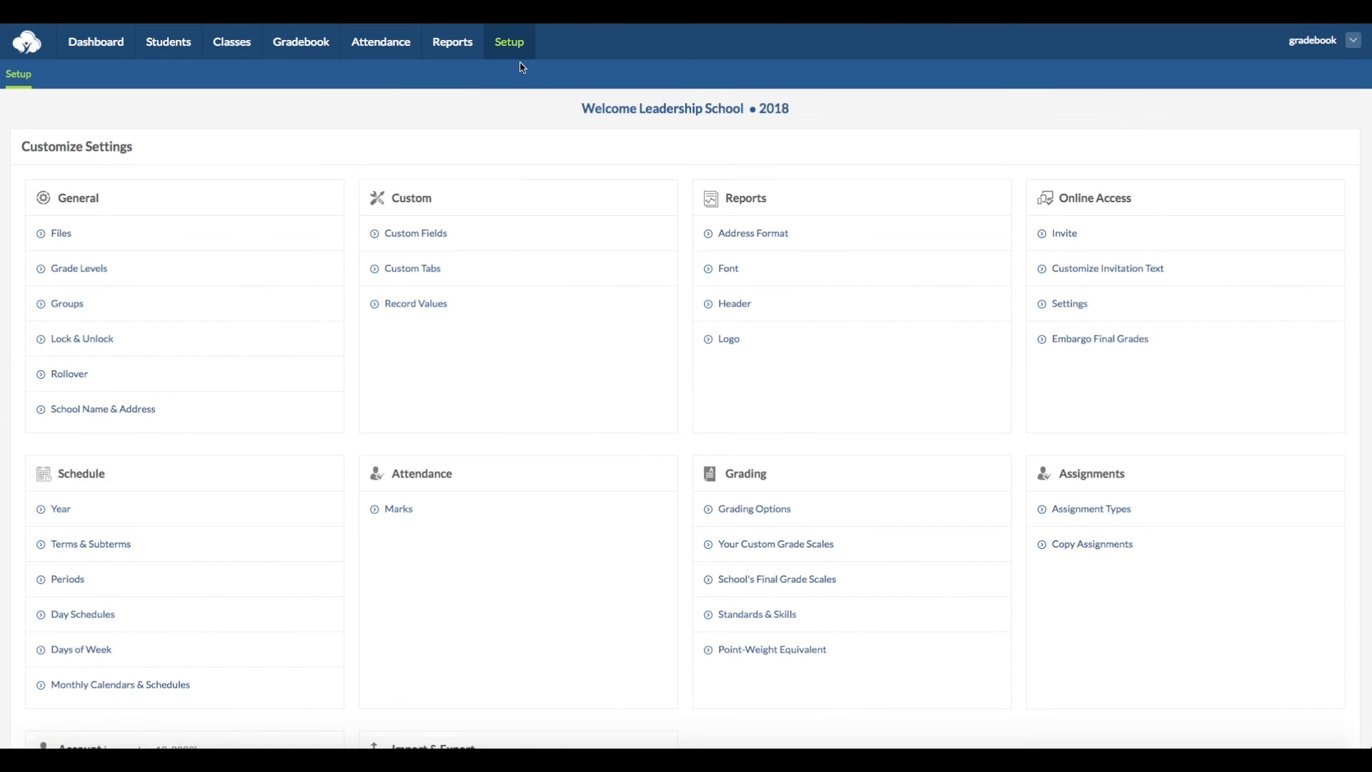